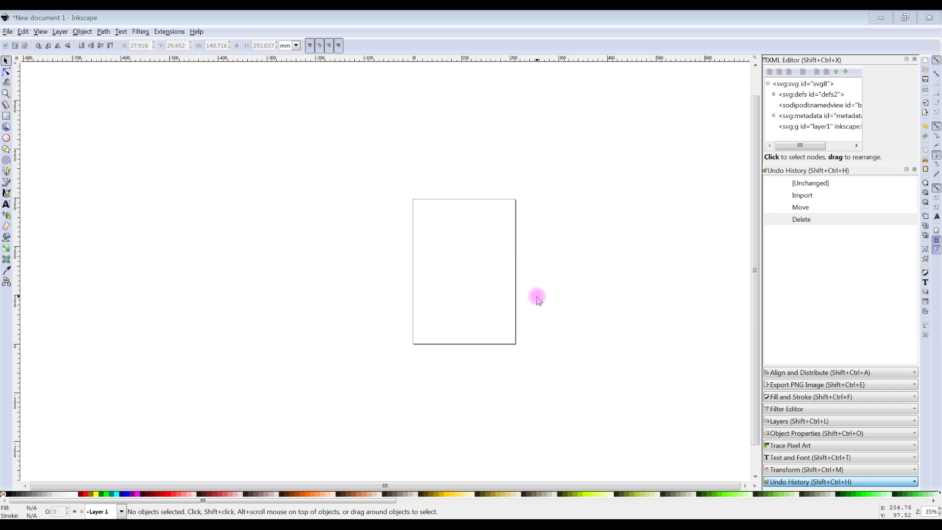
Set the document page size to A3, 297 × 420 mm, in Document Properties.
click(8, 31)
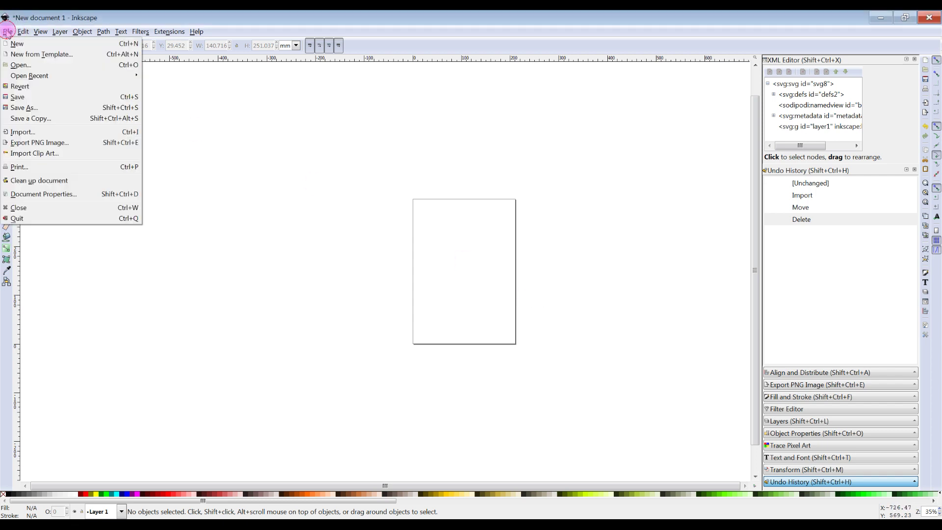
click(48, 196)
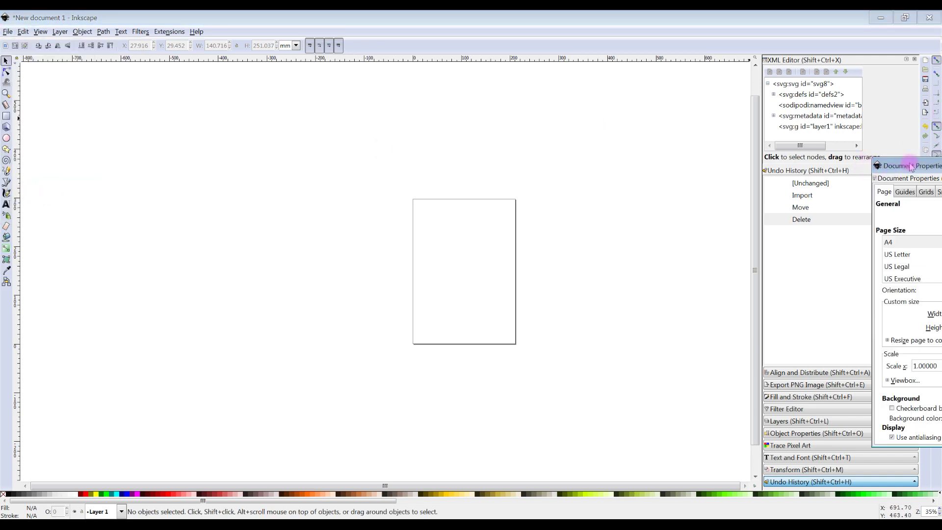
drag(893, 165, 154, 116)
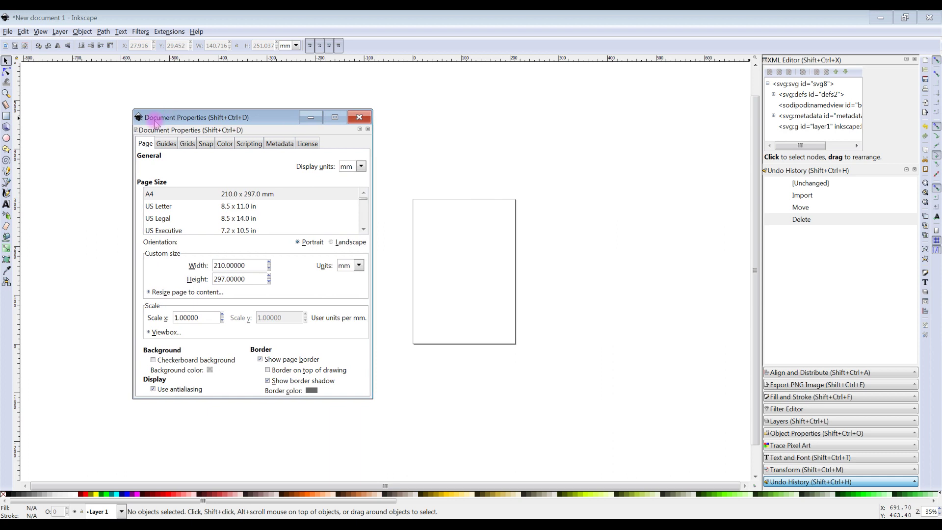
drag(363, 196, 364, 202)
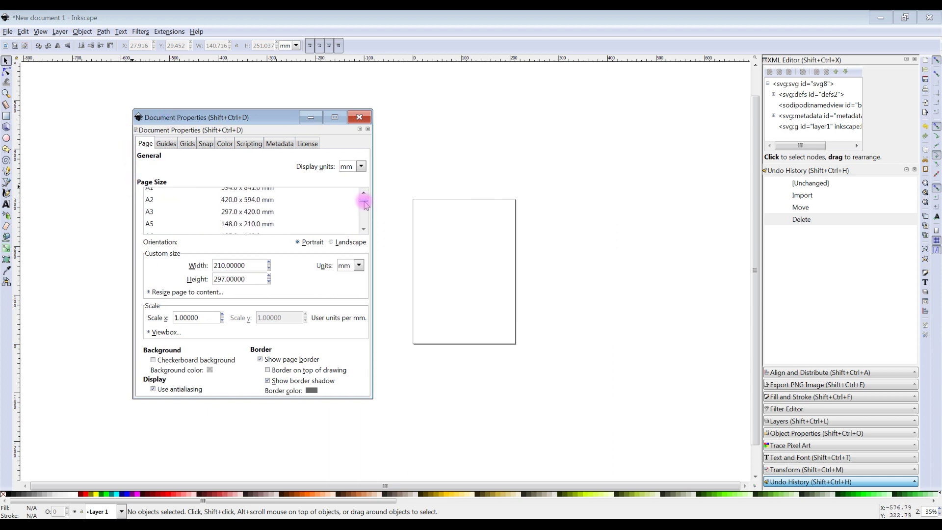
click(152, 214)
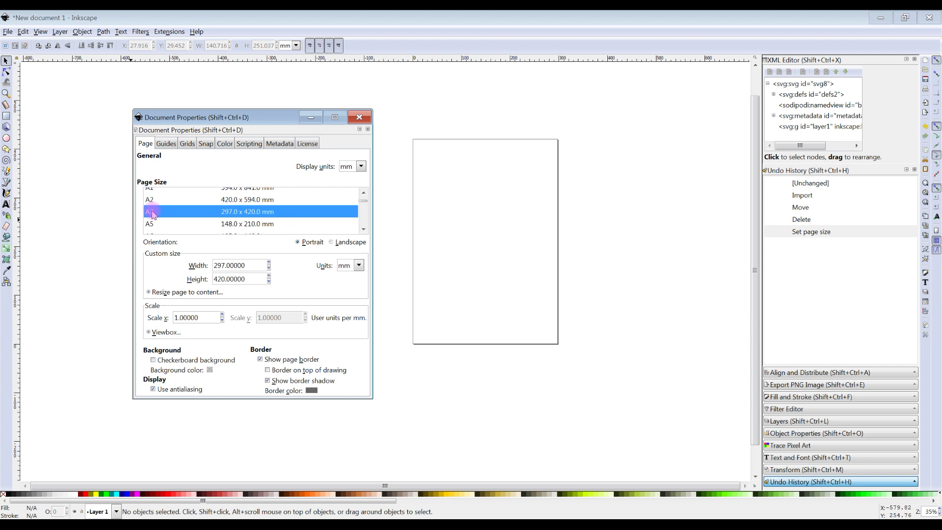
Add a new rectangular grid in cm with 1 cm spacing on both X and Y.
click(186, 144)
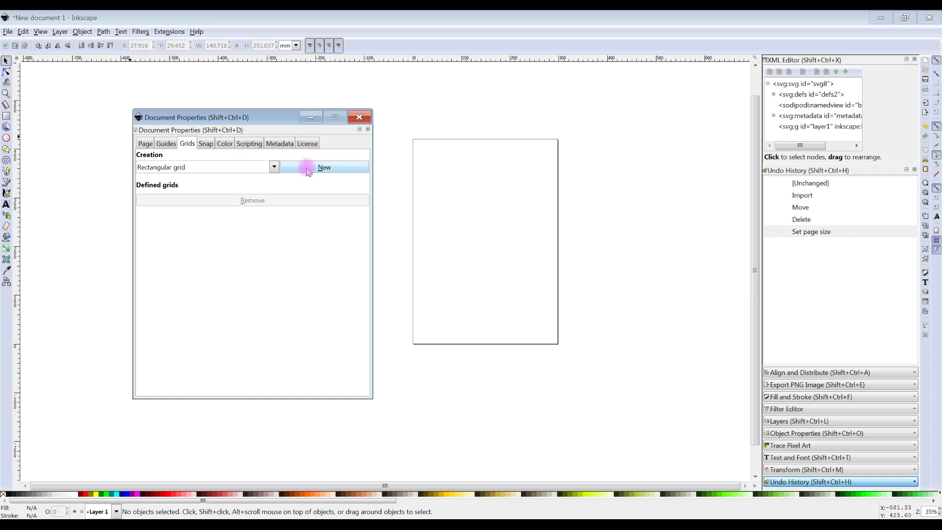
click(320, 169)
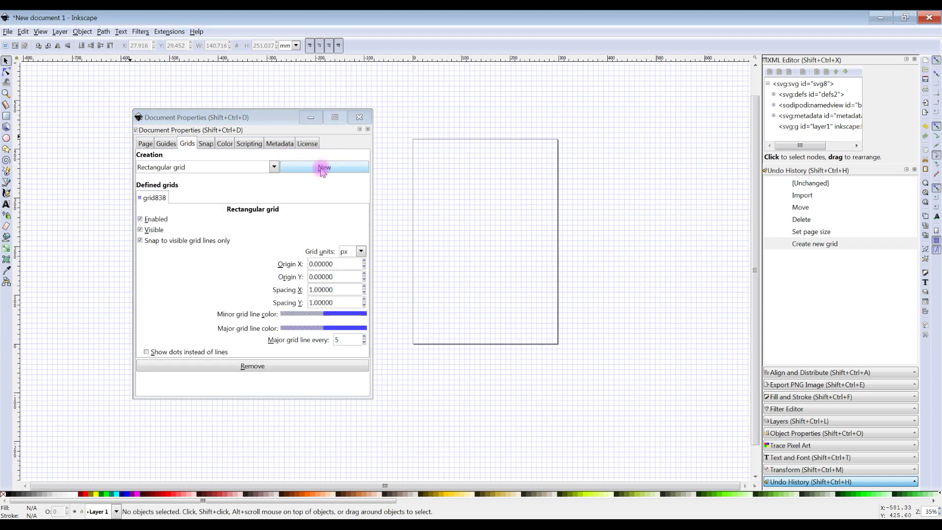
click(361, 251)
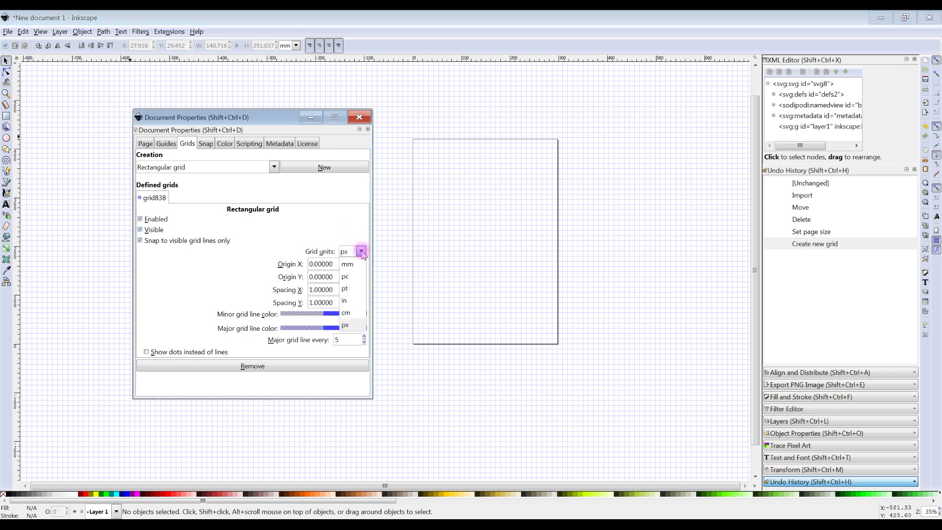
click(354, 314)
double_click(337, 289)
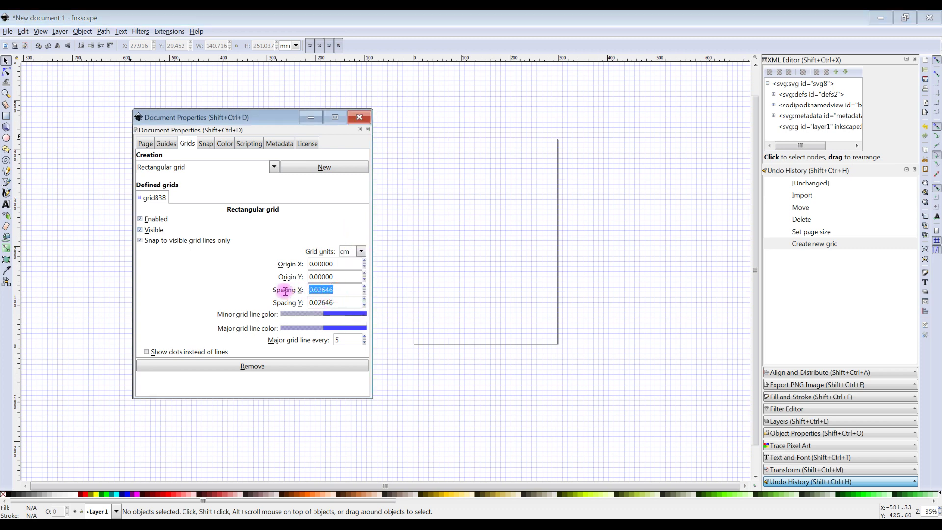
text(1)
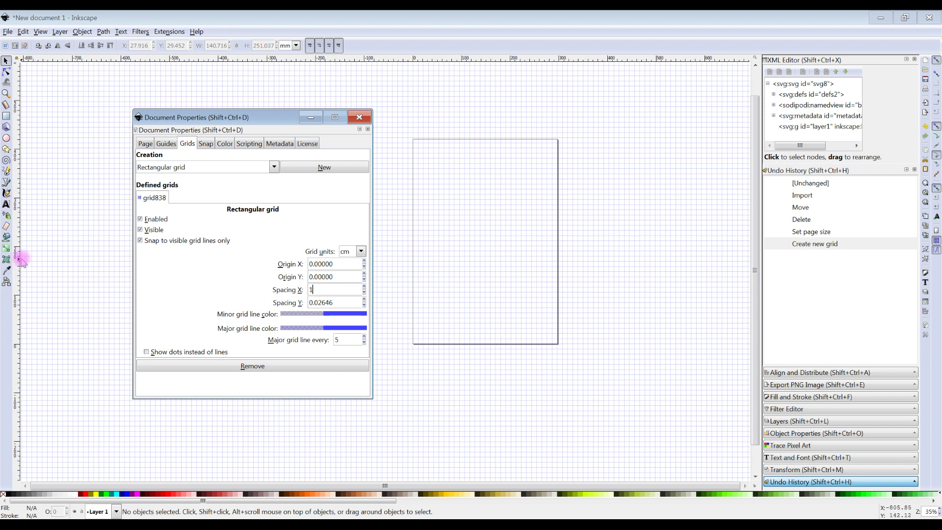
key(Return)
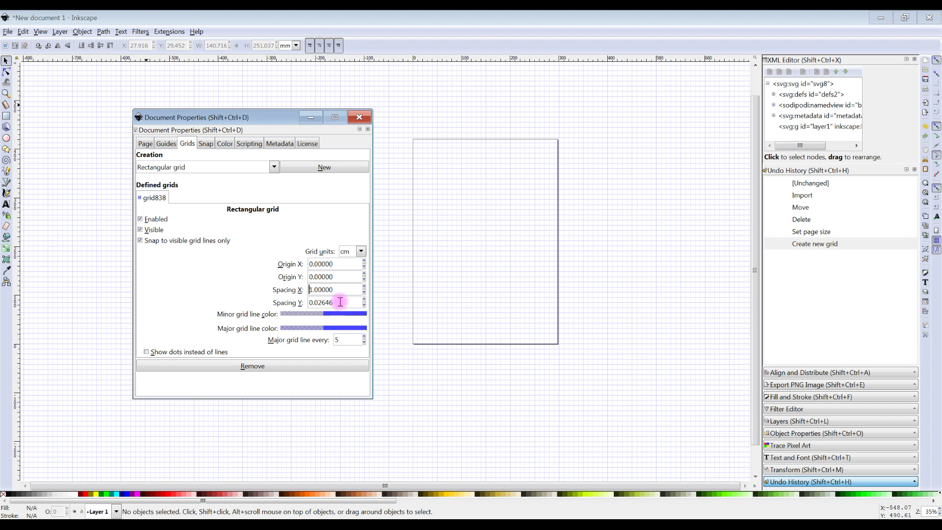
drag(340, 301, 281, 300)
text(1)
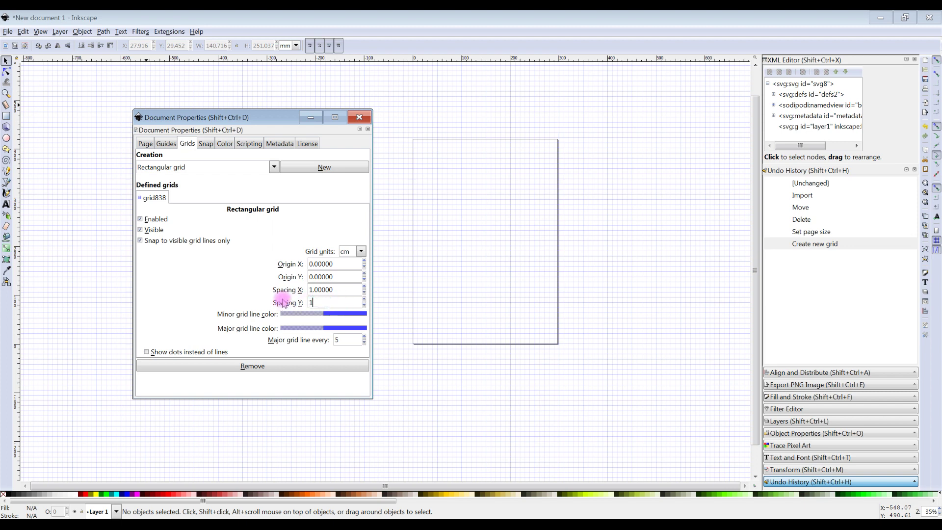
key(Return)
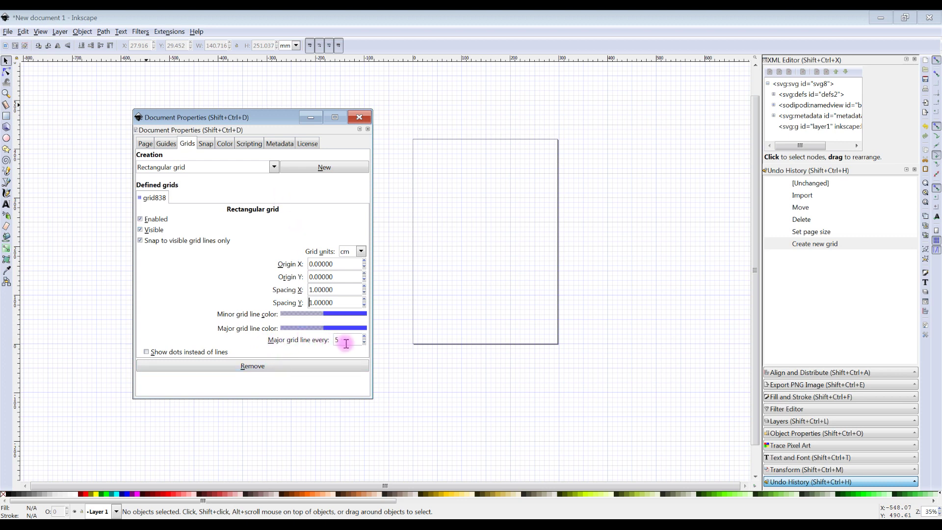
Close Document Properties and zoom so the A3 page fills the canvas.
click(360, 117)
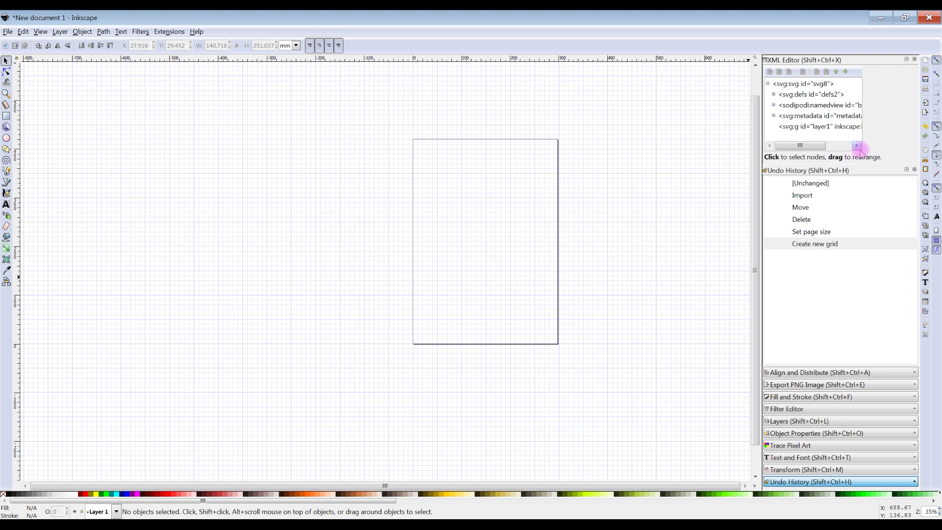
click(925, 202)
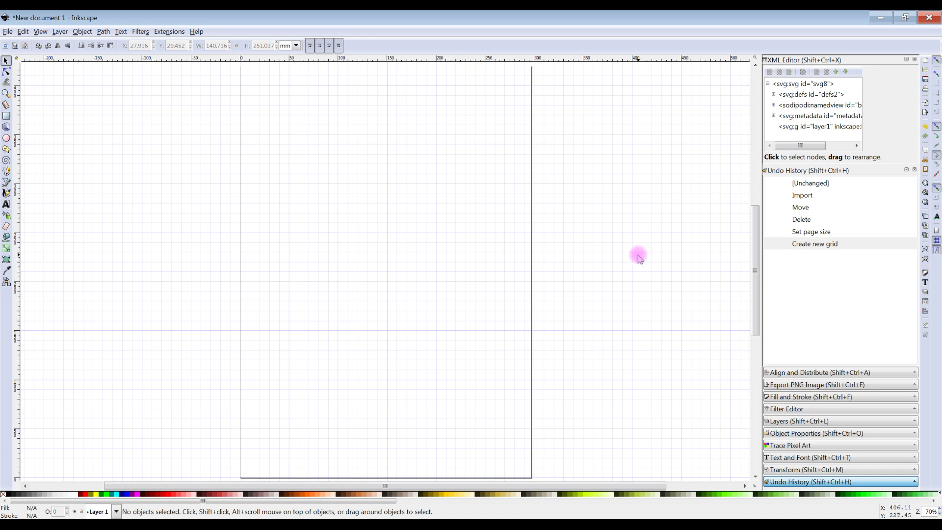
Import skirt front block.pdf with default PDF settings and drag it to the page centre.
click(8, 32)
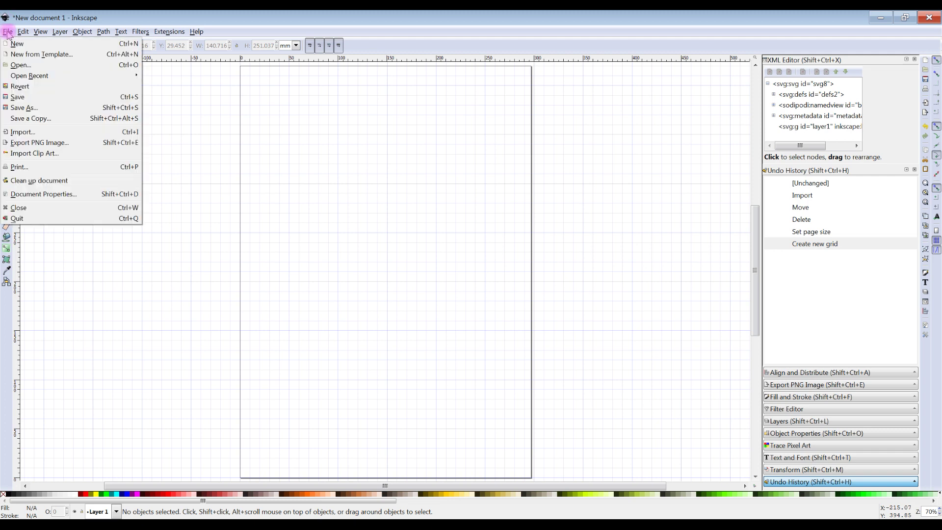
click(23, 132)
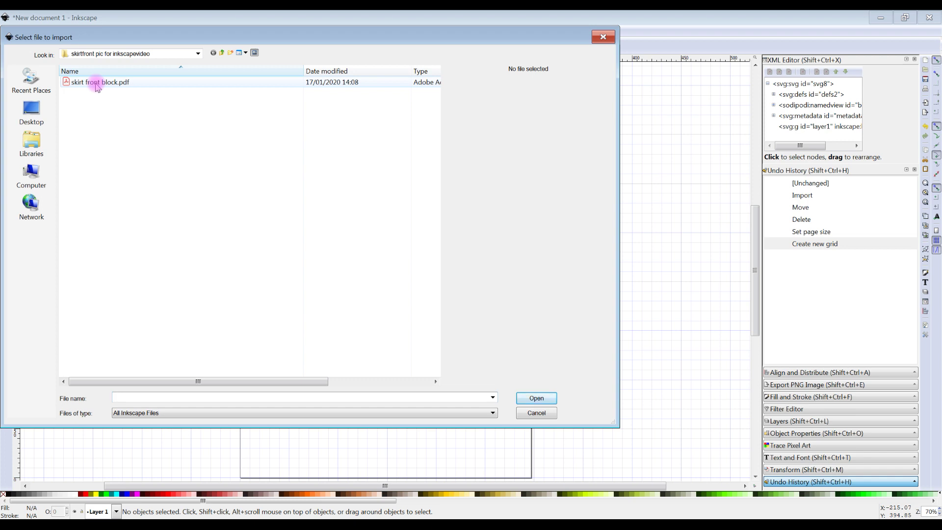
click(97, 84)
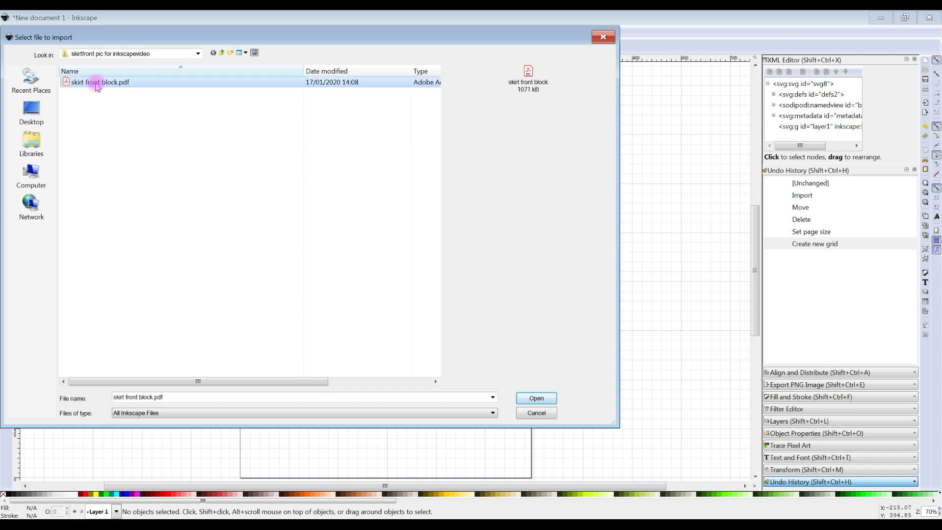
click(538, 398)
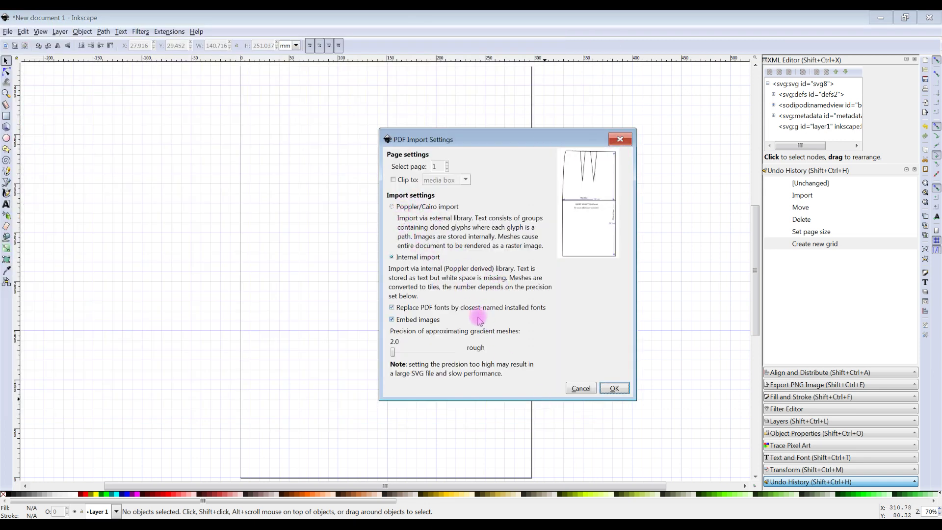
click(614, 388)
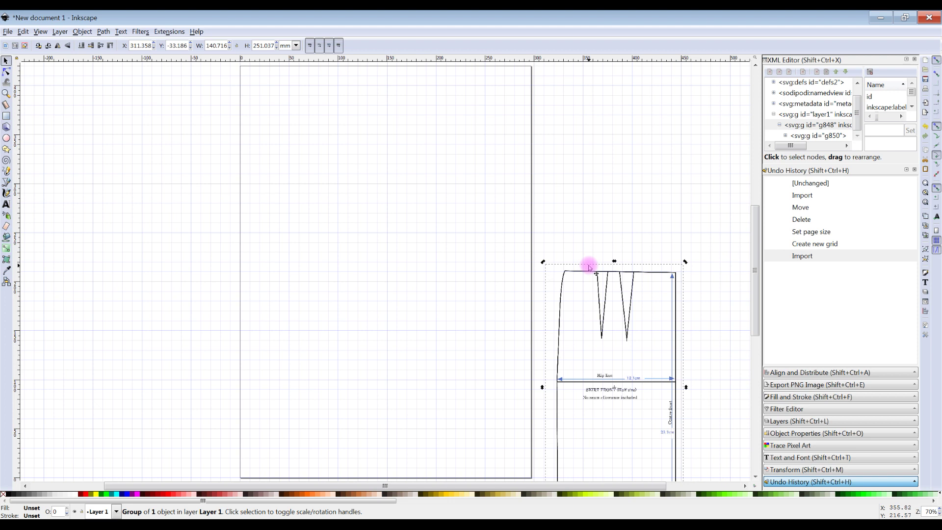
drag(590, 267, 367, 158)
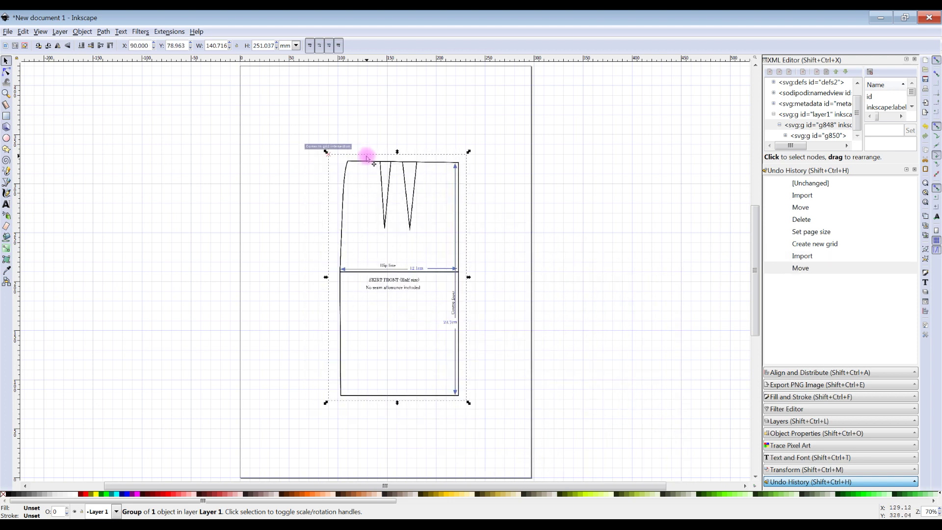
Save the drawing as an Inkscape SVG file named 'skirt in progress'.
click(8, 32)
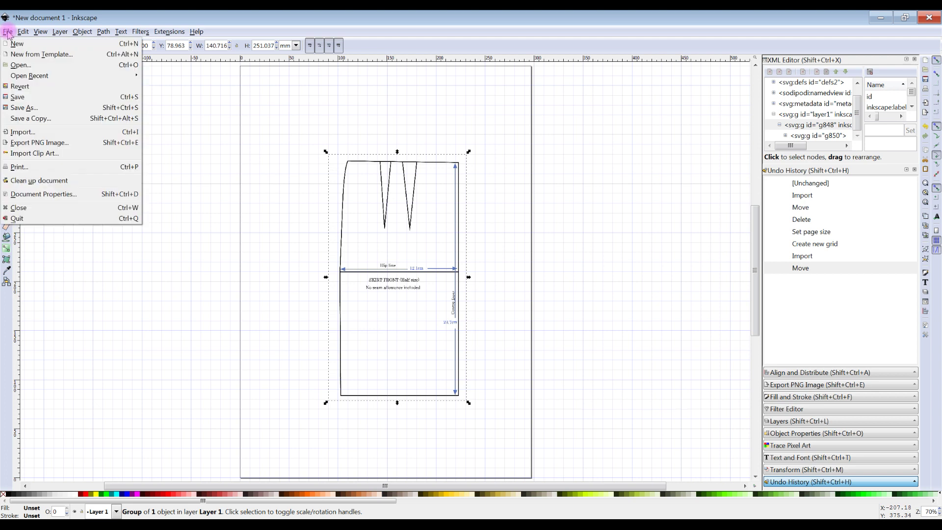
click(35, 109)
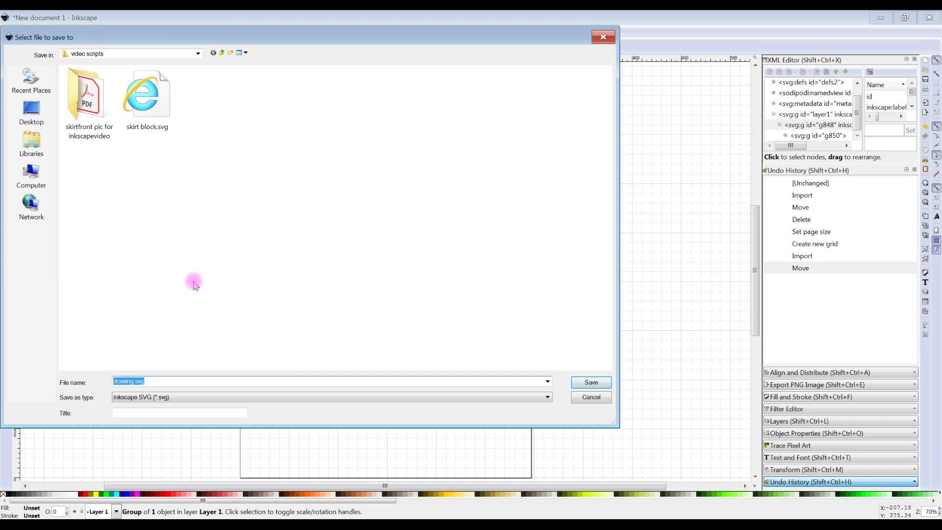
text(skirt in p)
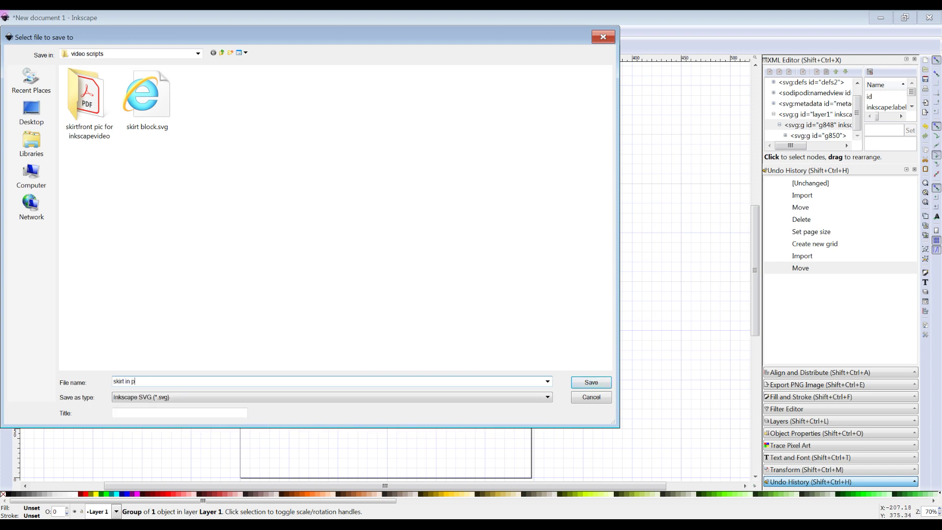
text(rogress)
click(547, 396)
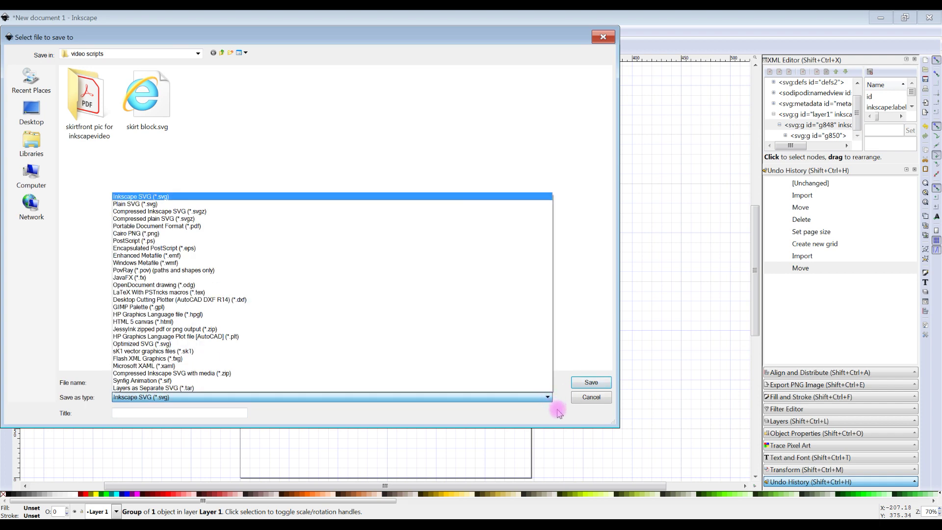
click(557, 413)
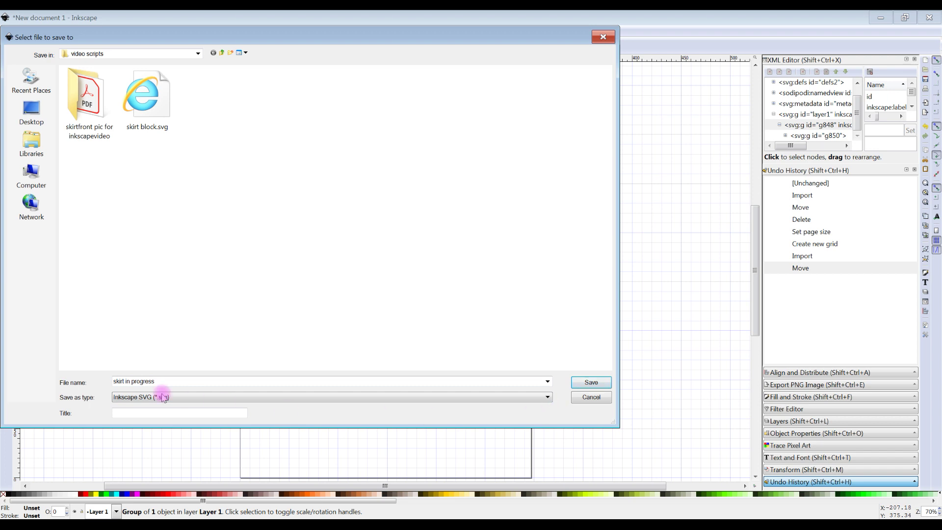
click(591, 386)
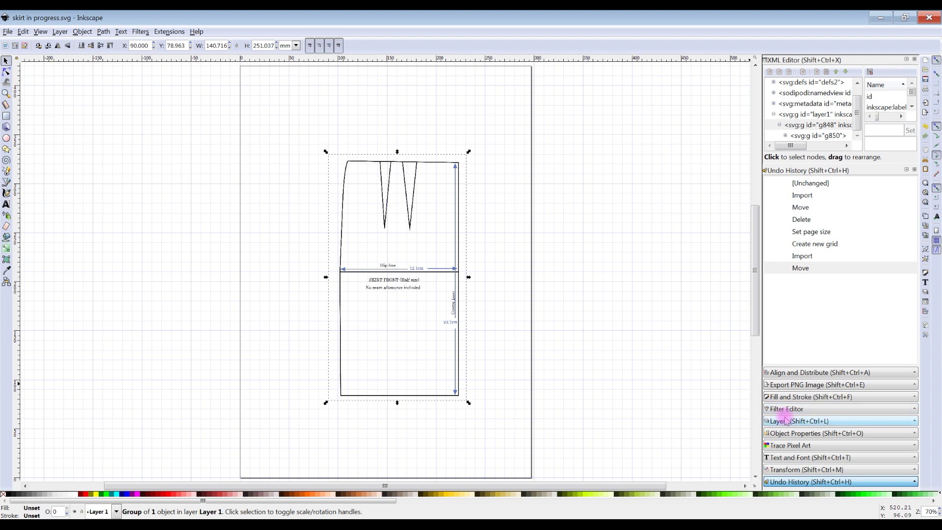
Rename Layer 1 in the Layers panel to 'base picture'.
click(783, 420)
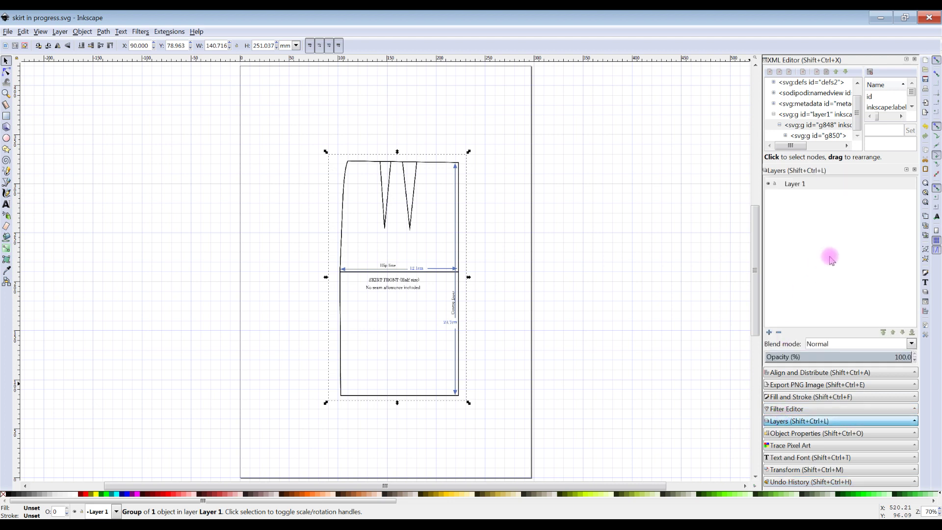
click(829, 187)
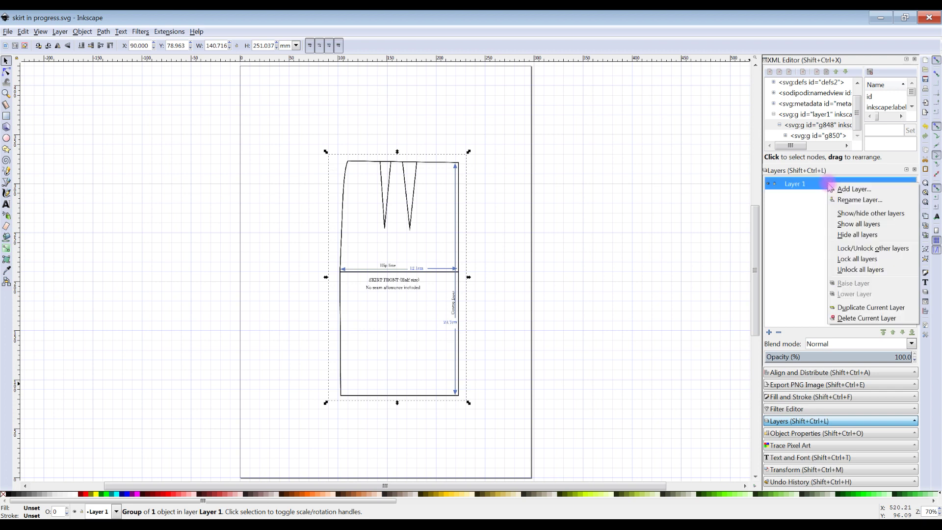
click(857, 200)
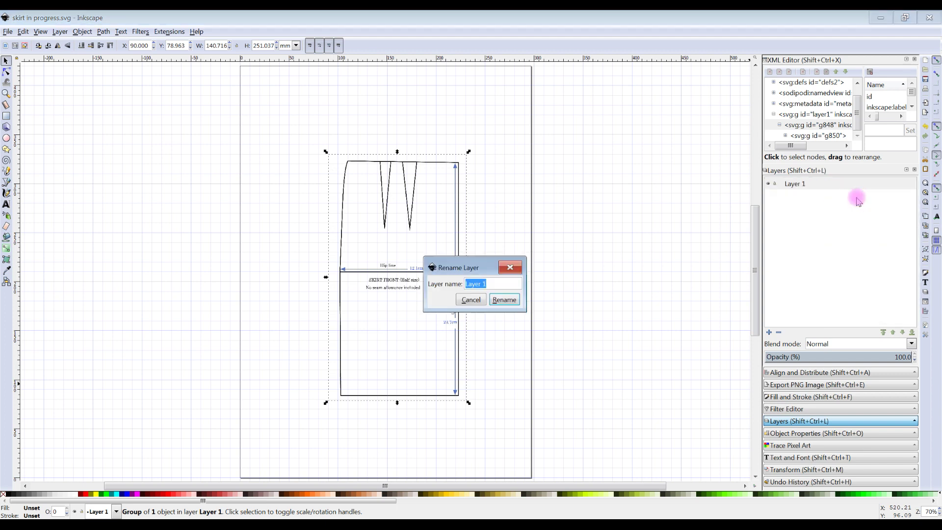
text(bas)
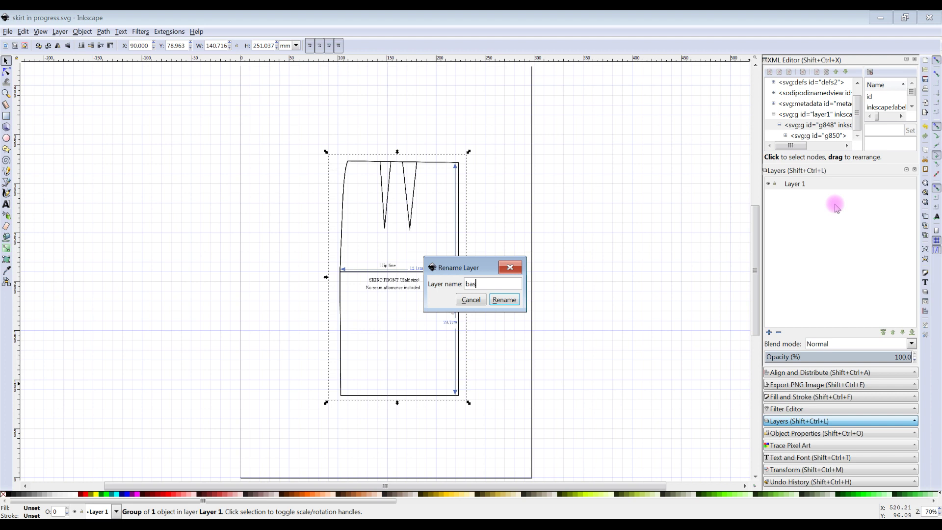
text(e picture)
click(504, 300)
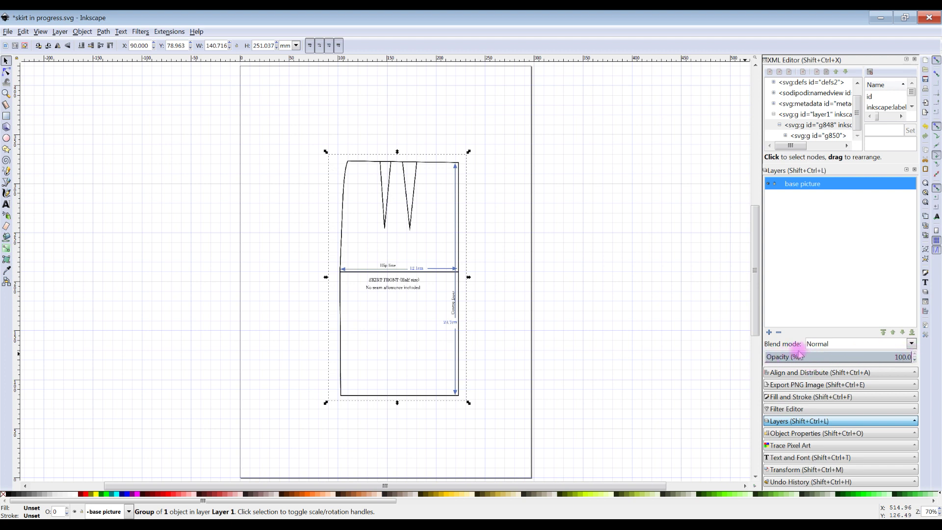
Lower the base picture layer's opacity to 31% and lock the layer.
click(915, 360)
click(915, 360)
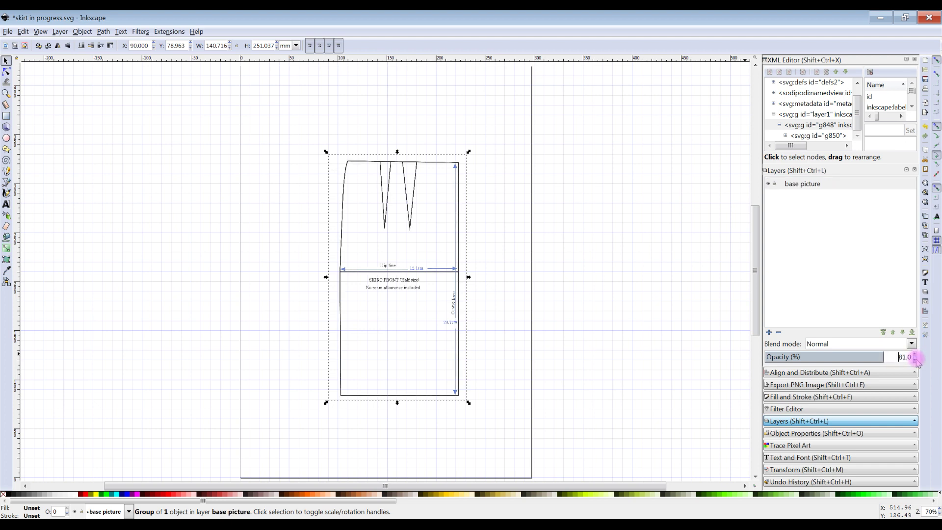
click(914, 360)
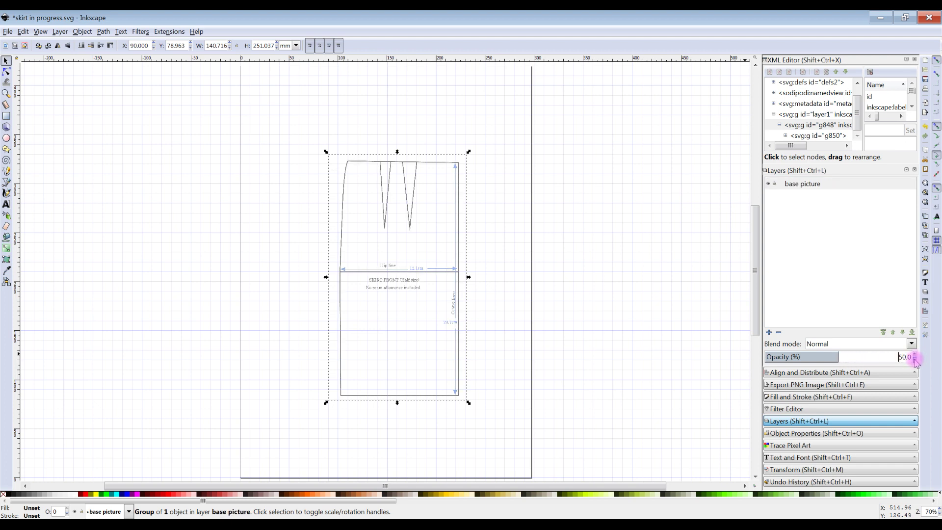
click(914, 360)
click(915, 360)
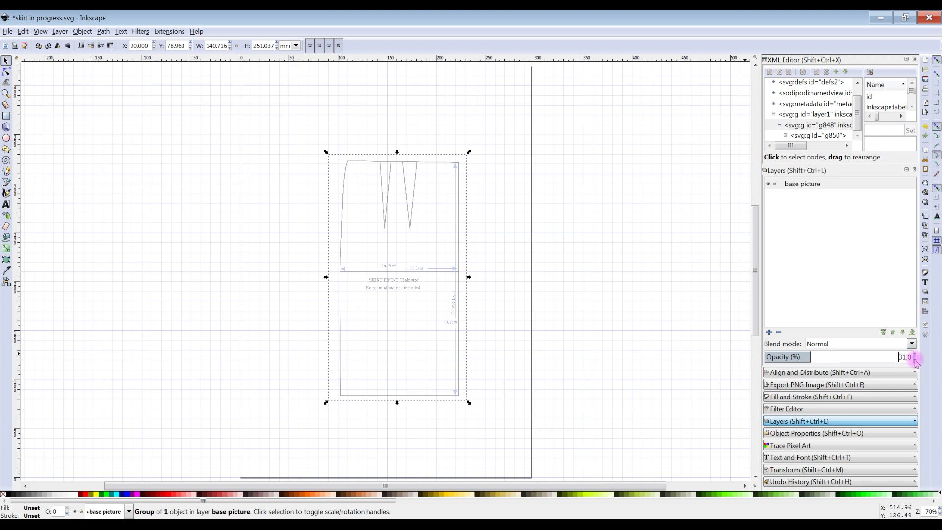
click(832, 184)
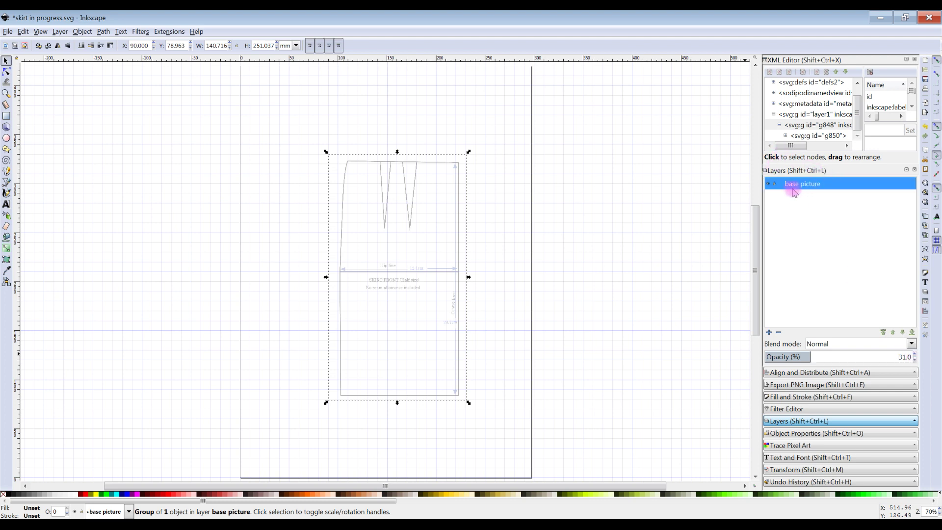
click(775, 186)
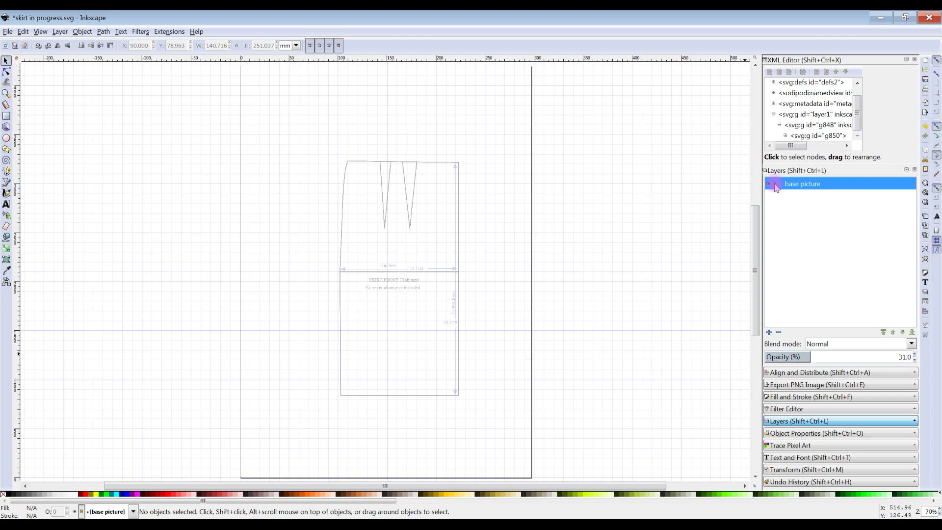
Add a layer named 'work layer1' positioned above base picture.
click(769, 332)
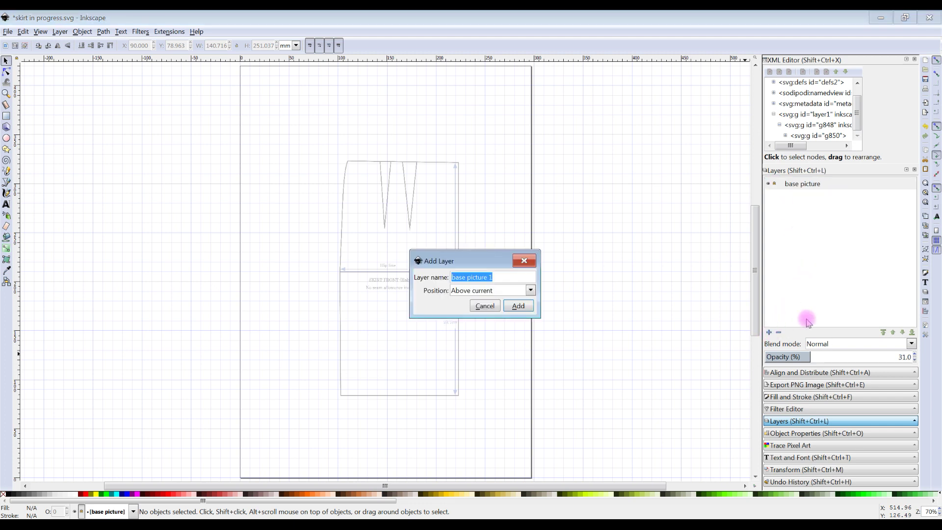
text(work layer)
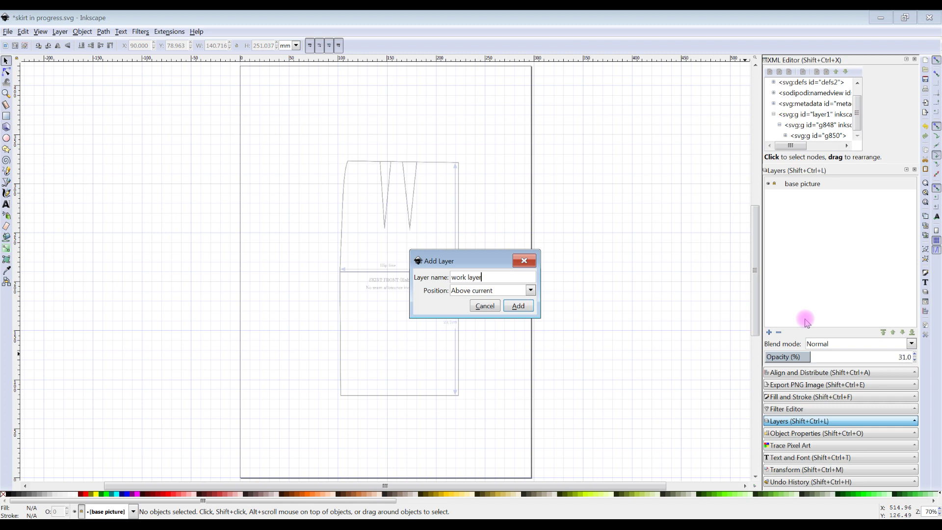
text(1)
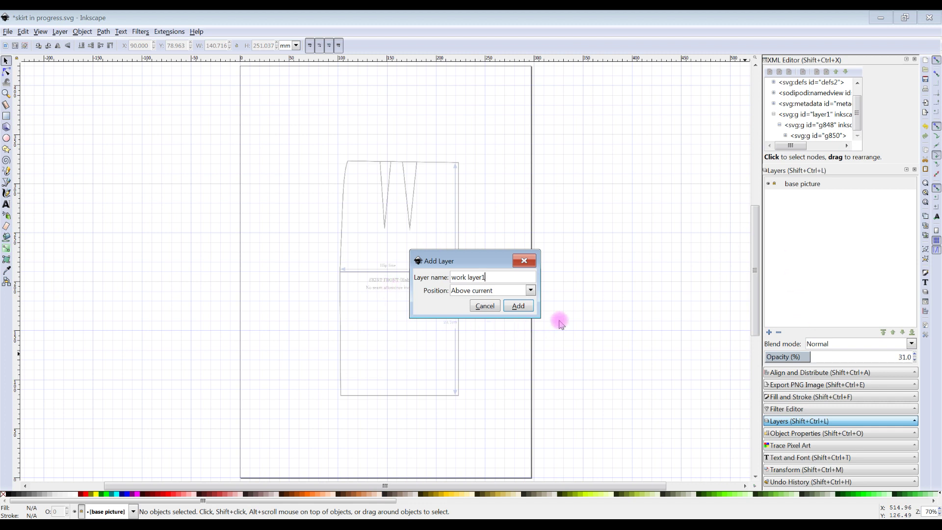
click(520, 306)
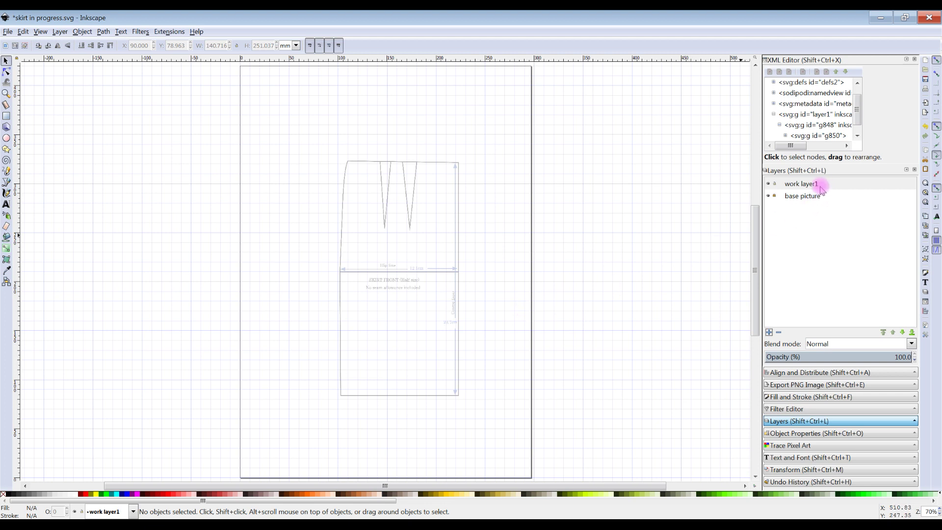
On work layer1, turn snapping off and place two vertical guides over the skirt, one at 180 mm.
click(836, 186)
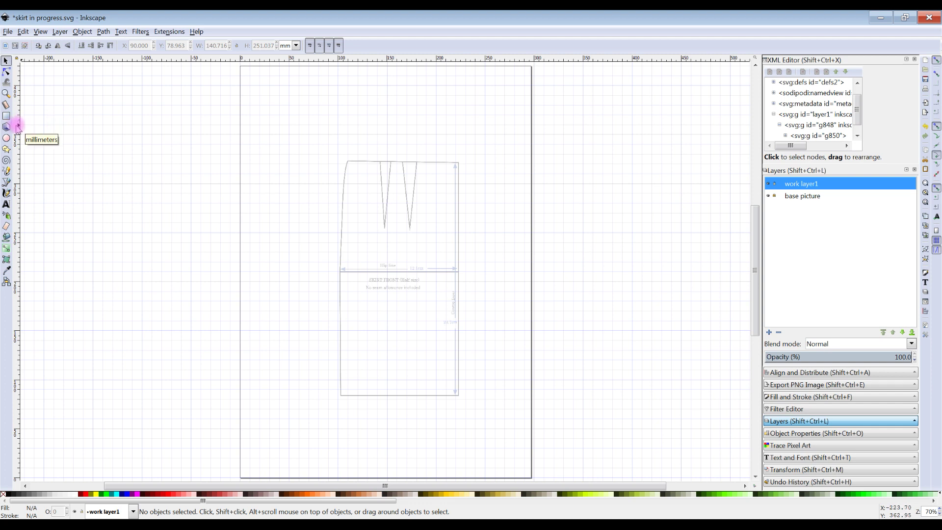
drag(18, 127, 413, 199)
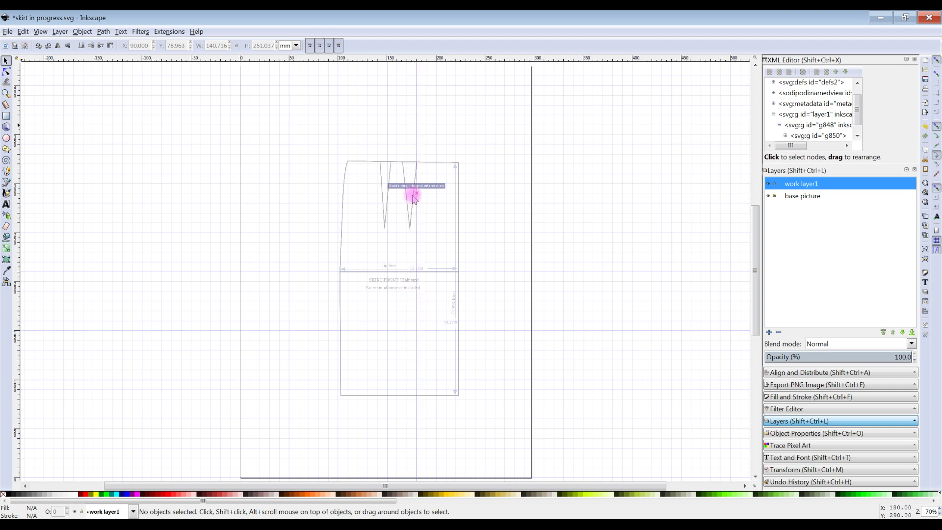
drag(414, 197, 412, 197)
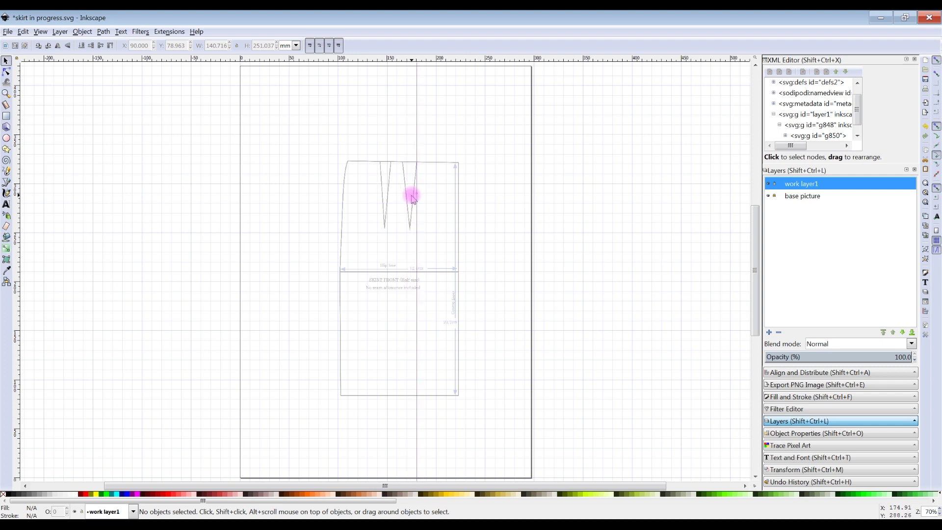
click(936, 61)
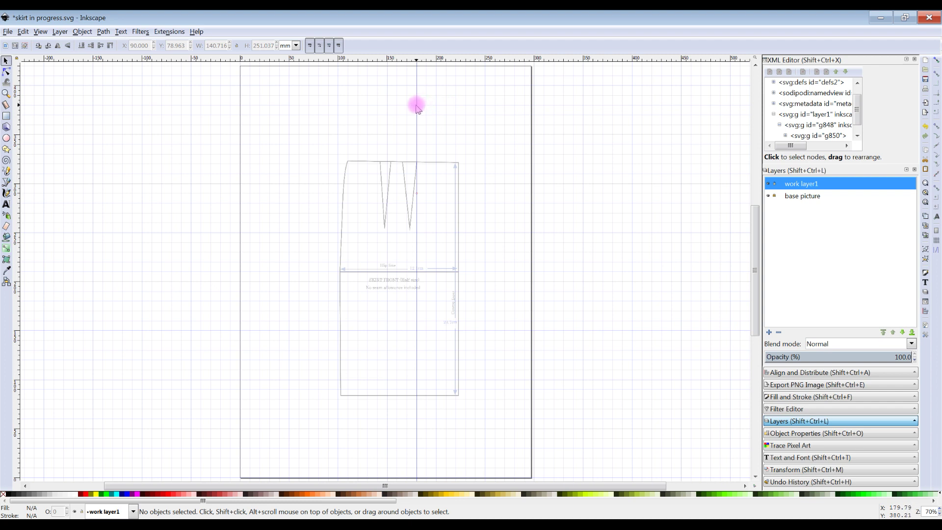
drag(418, 109, 411, 112)
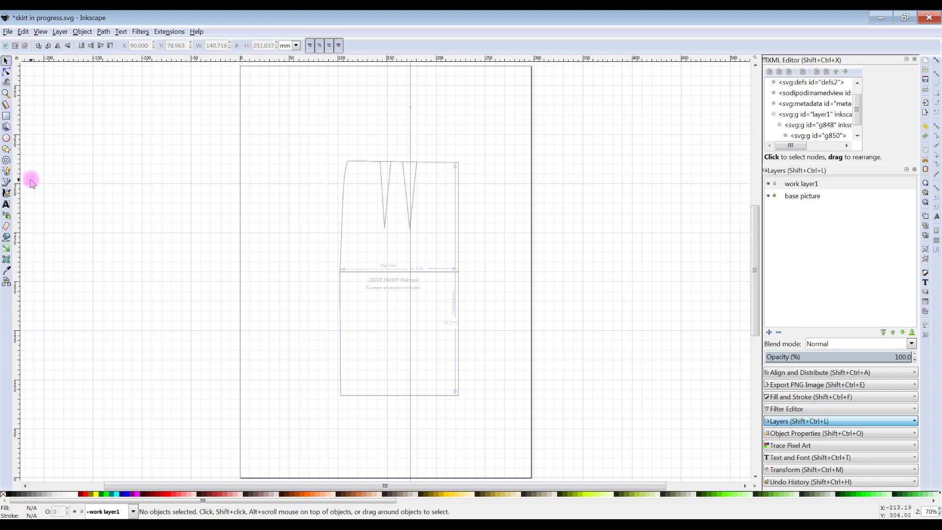
drag(16, 155, 384, 202)
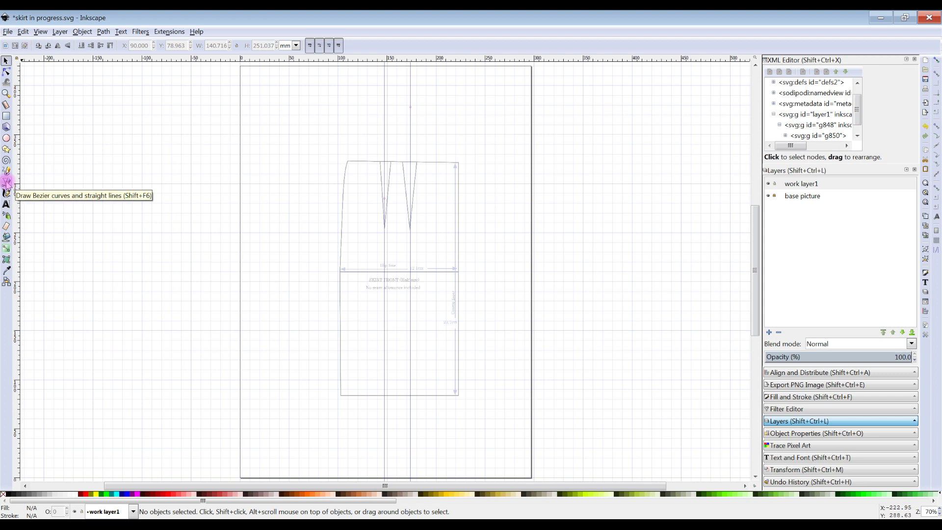
click(7, 184)
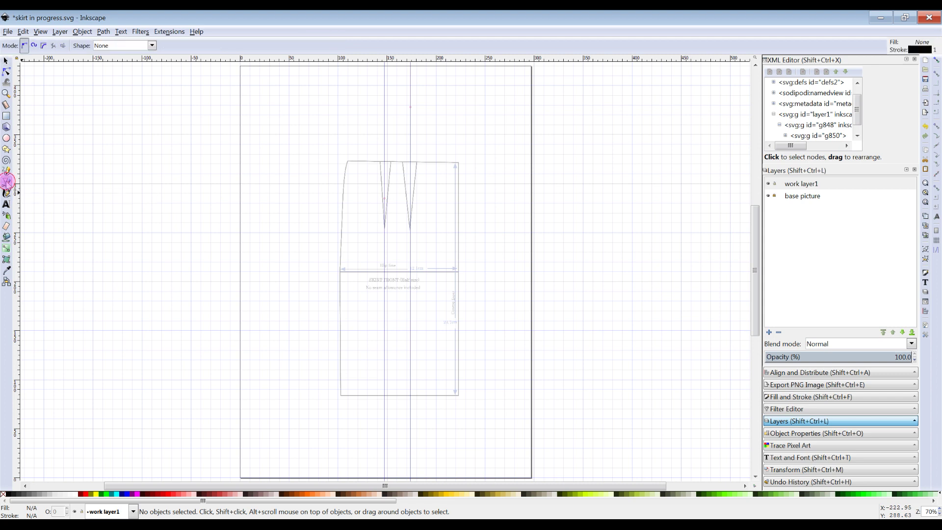
Trace the left skirt panel as a 6-node path, then move it left to X 91.825 mm.
click(384, 395)
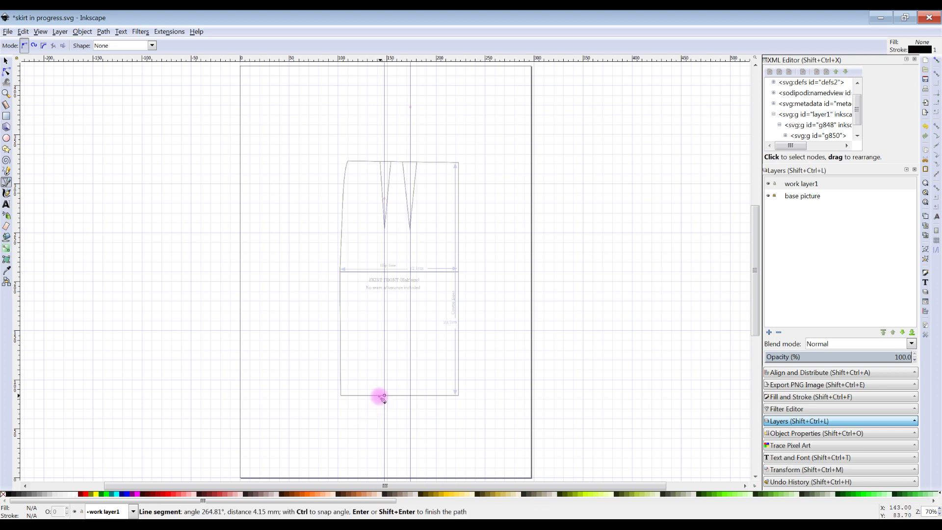
click(340, 395)
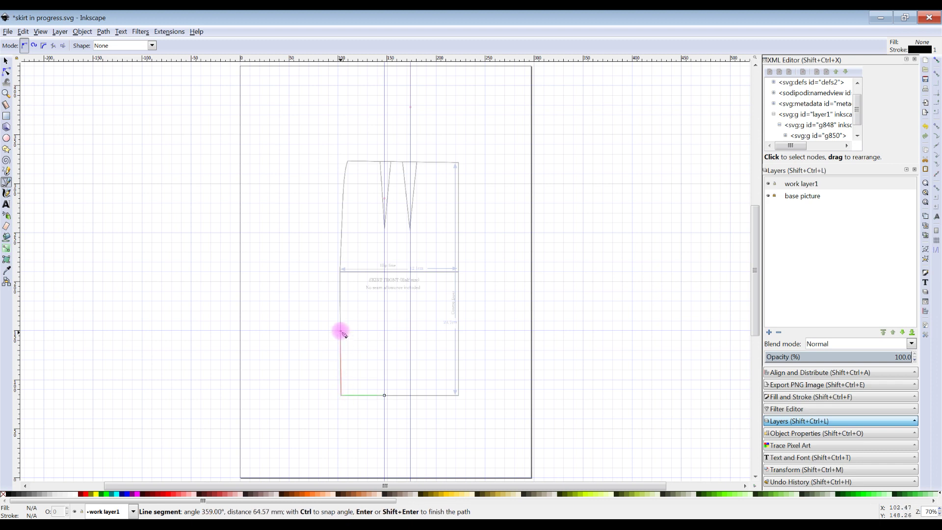
click(339, 270)
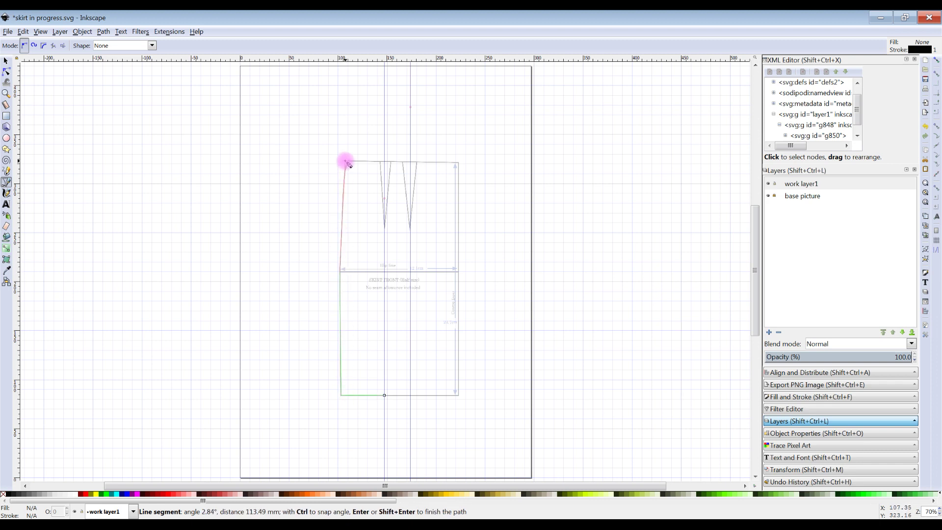
drag(347, 161, 355, 118)
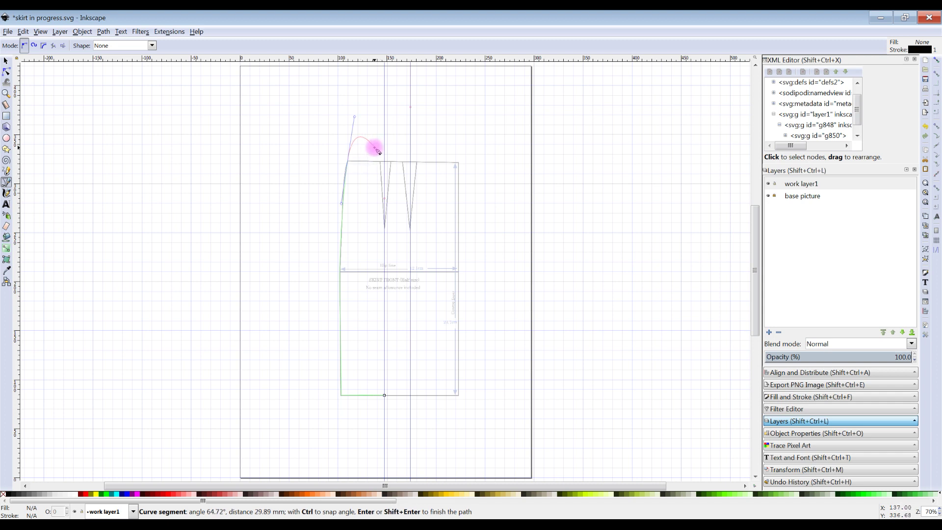
key(shift+l)
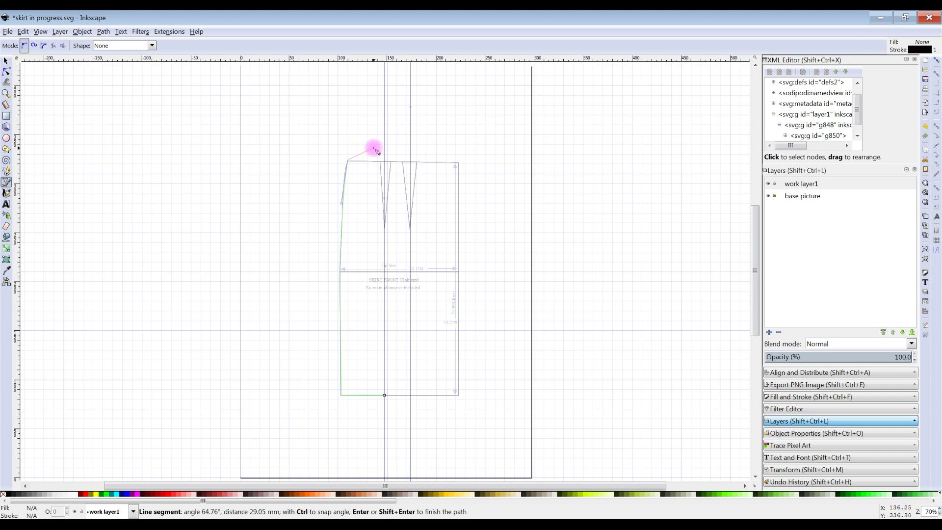
click(381, 162)
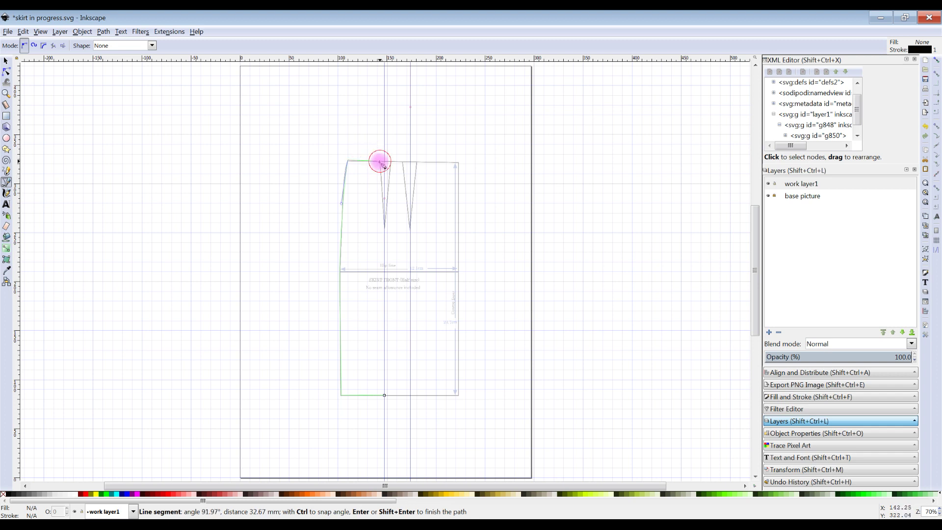
click(385, 230)
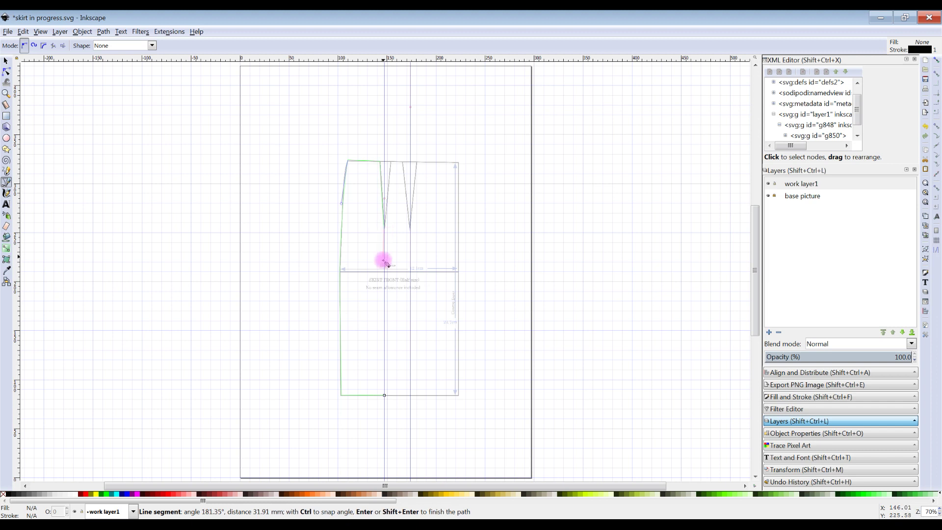
click(385, 397)
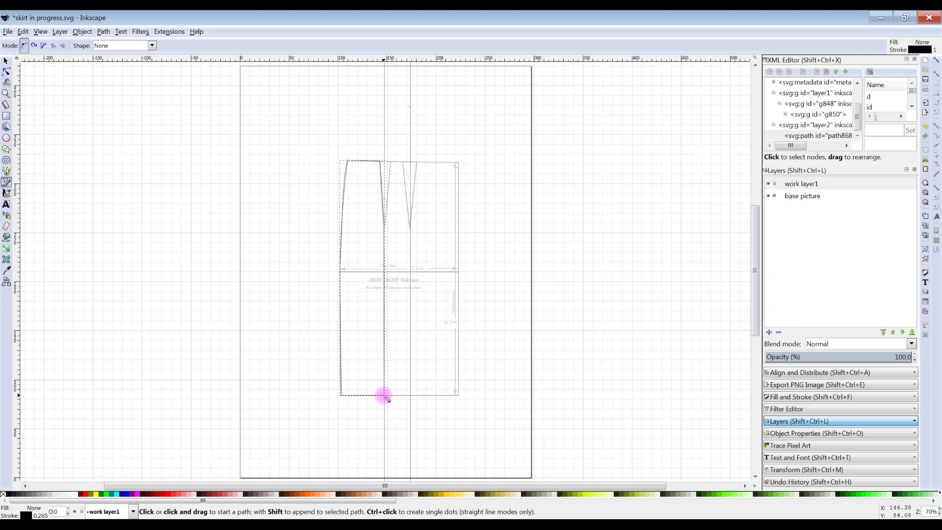
click(6, 62)
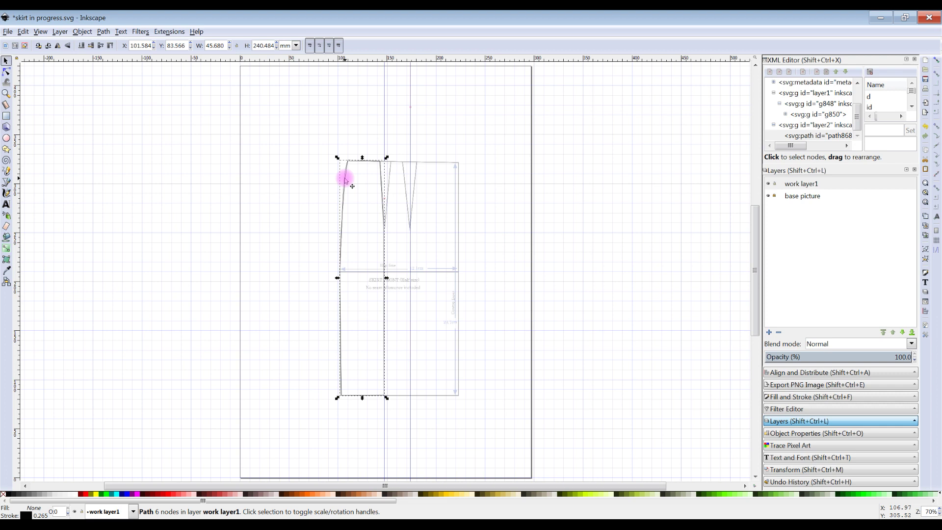
drag(345, 179, 334, 180)
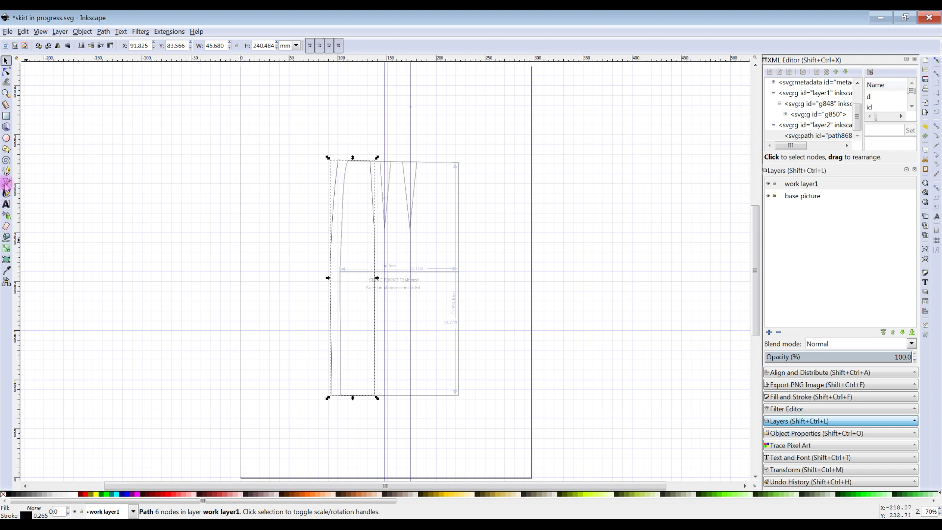
Trace the middle panel between the two darts as a closed six-node outline from hem to waist.
click(7, 182)
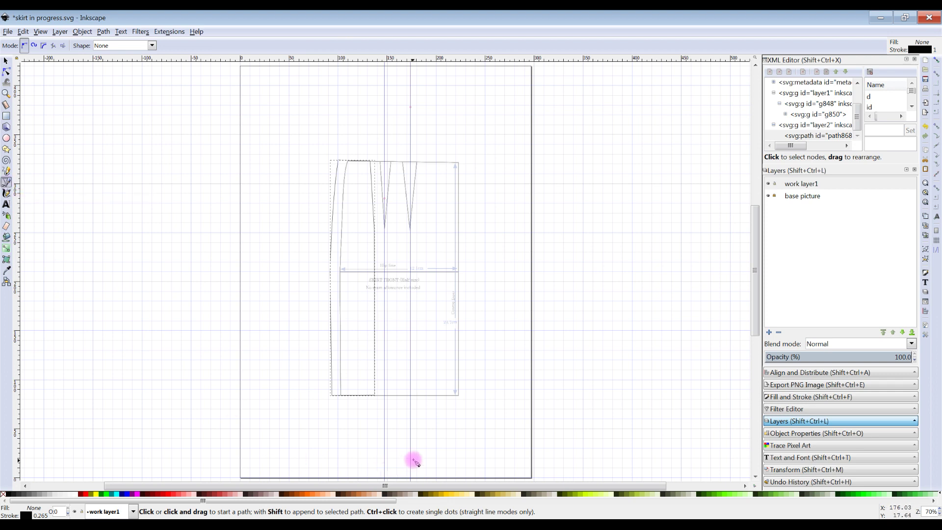
click(384, 395)
click(384, 227)
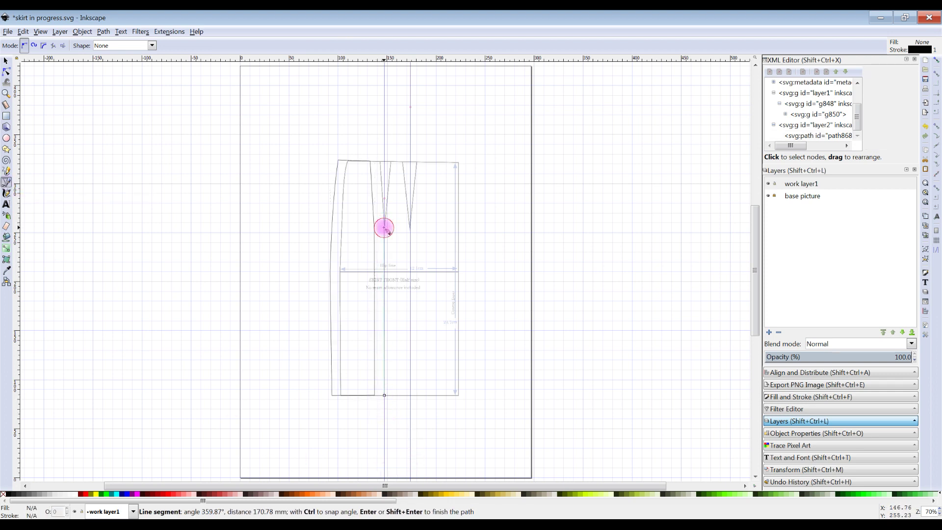
click(391, 162)
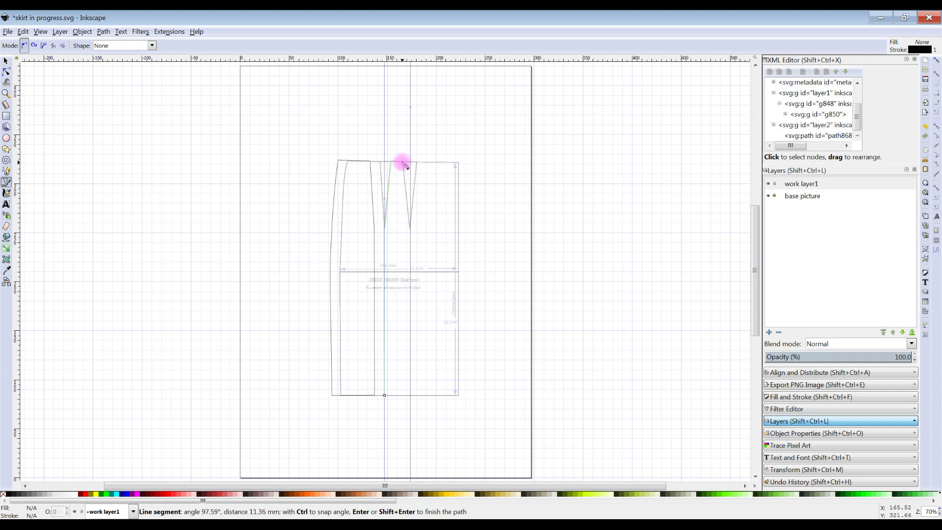
click(402, 162)
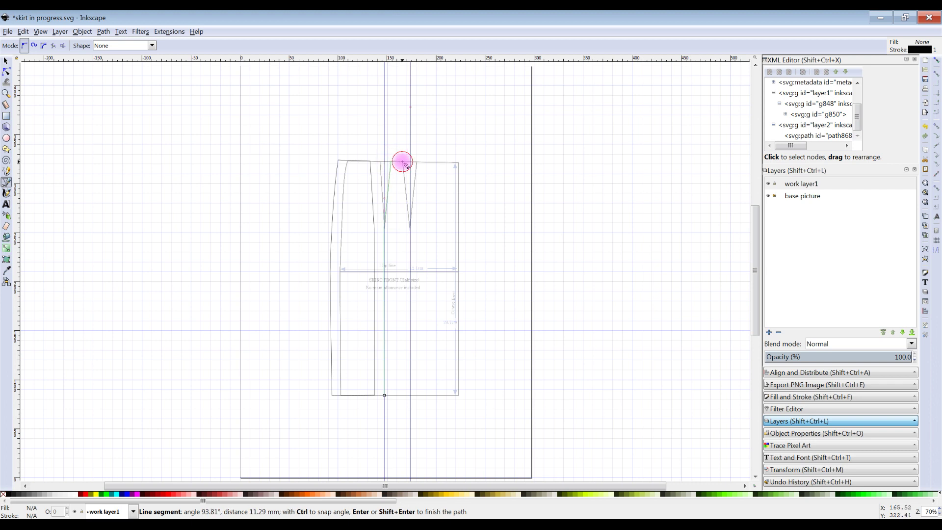
click(411, 229)
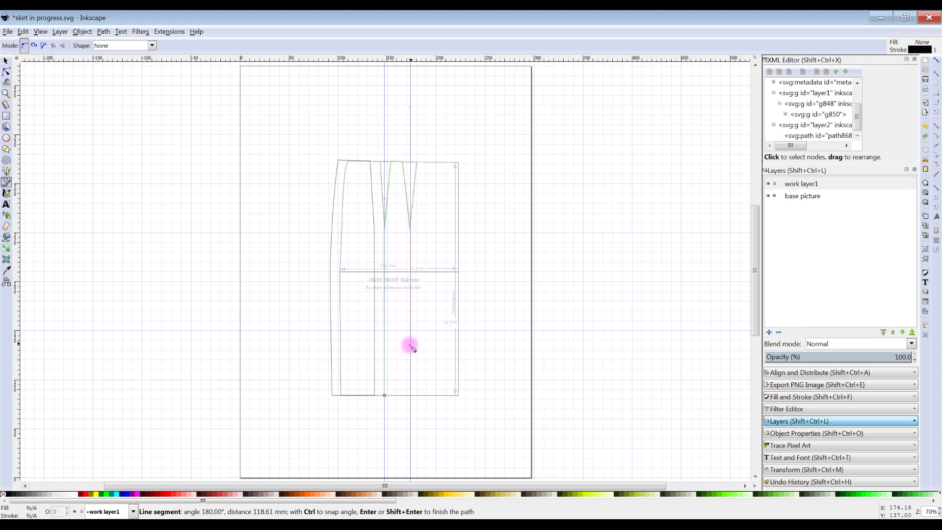
click(411, 396)
click(385, 395)
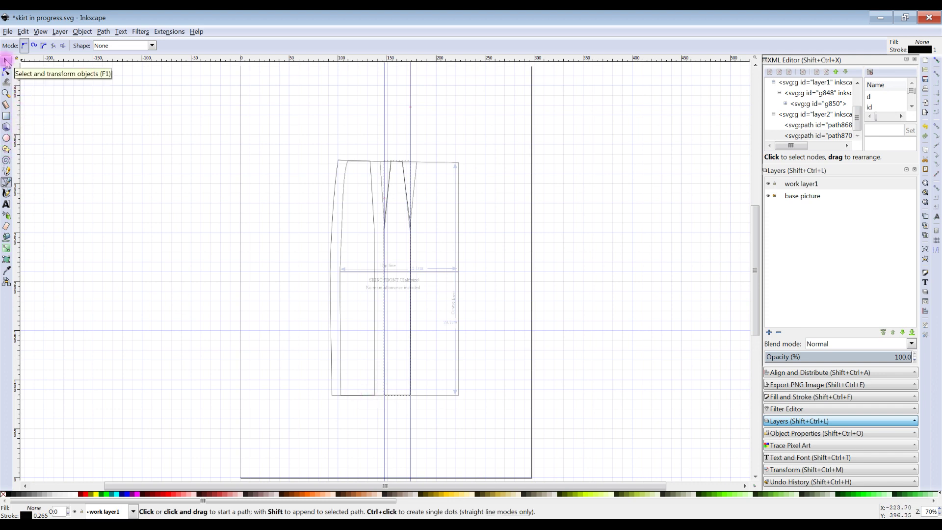
Shift the traced middle panel left to X 133.112, Y 83.192 mm.
click(6, 62)
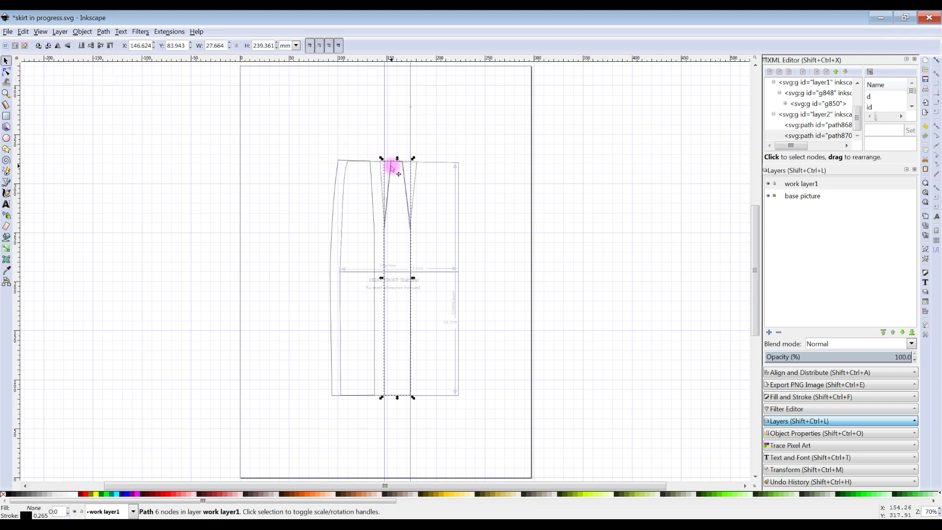
drag(391, 165, 396, 166)
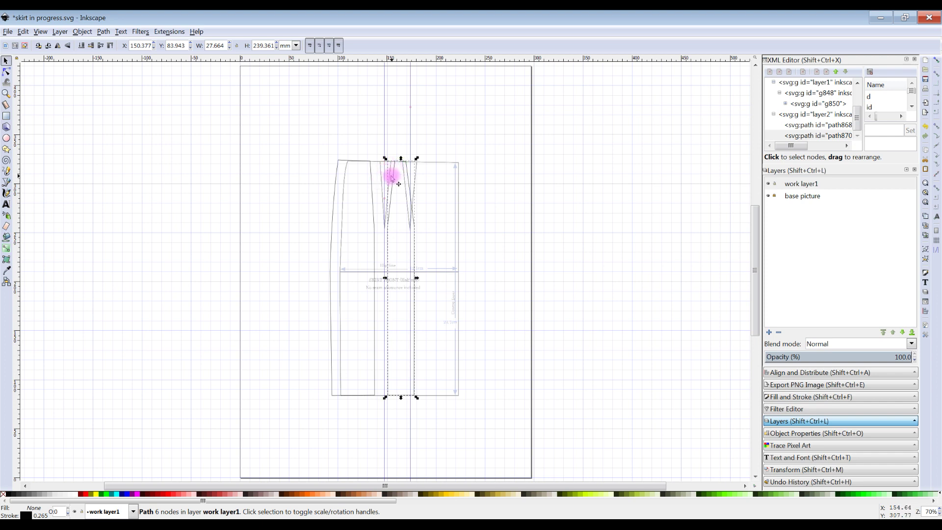
drag(390, 176, 372, 175)
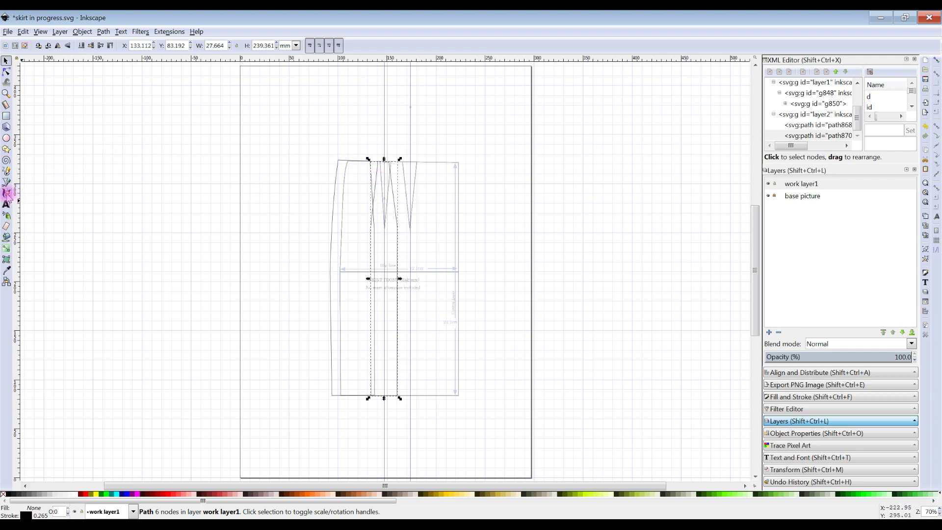
Trace the right panel as a closed five-node outline from hem to dart and waist, then shift it right to X 197.669 mm.
click(7, 182)
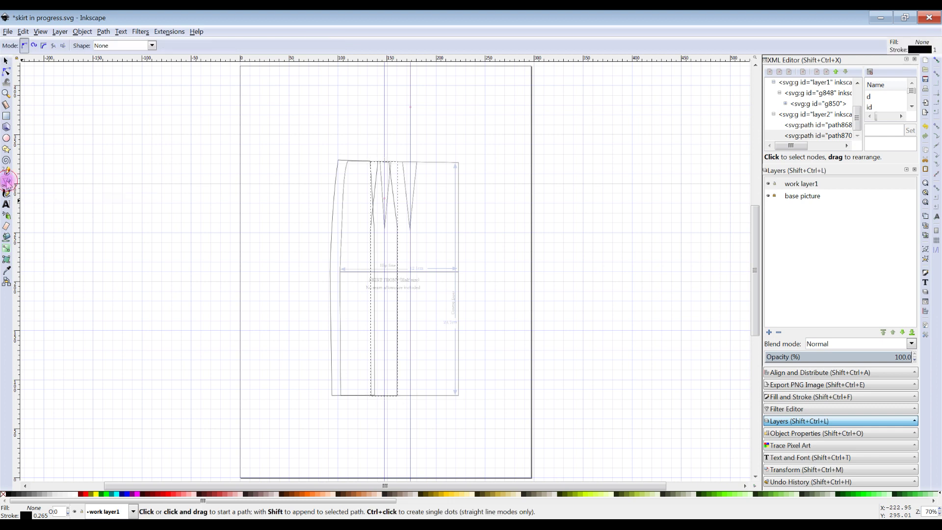
click(412, 396)
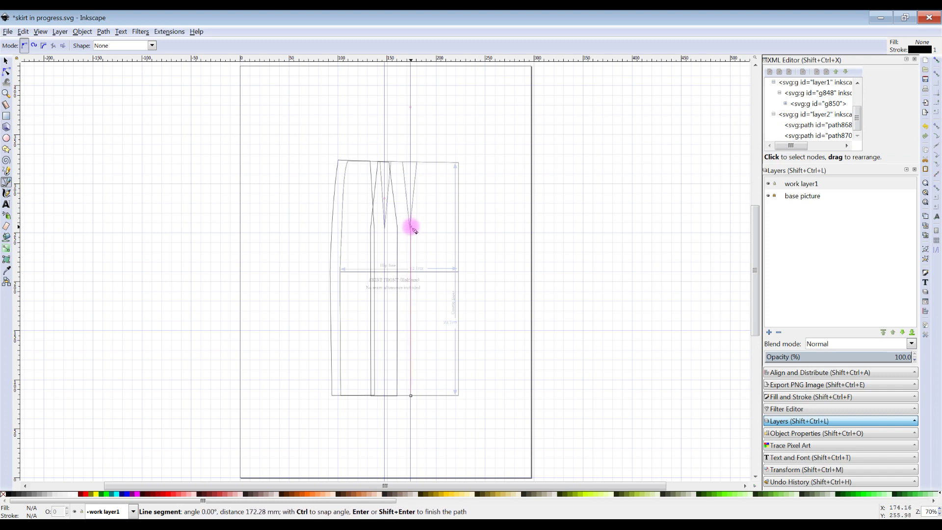
click(411, 228)
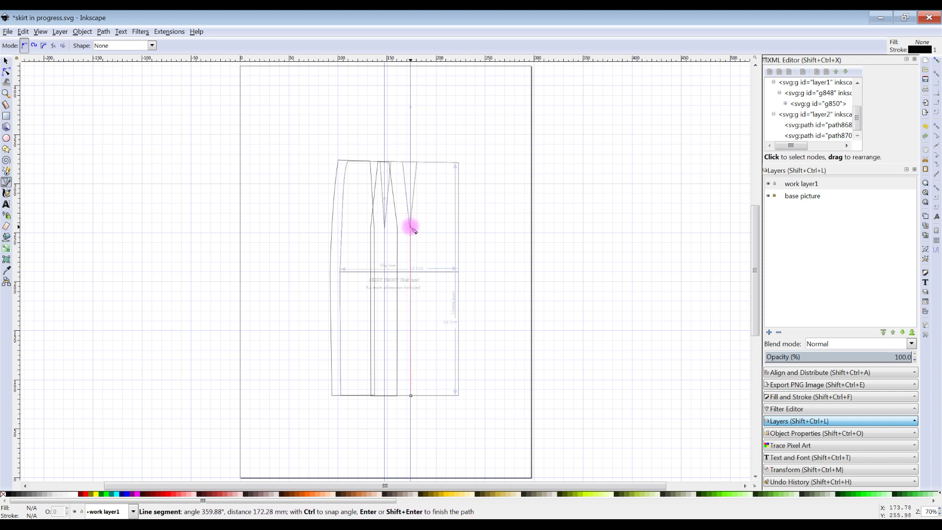
click(417, 162)
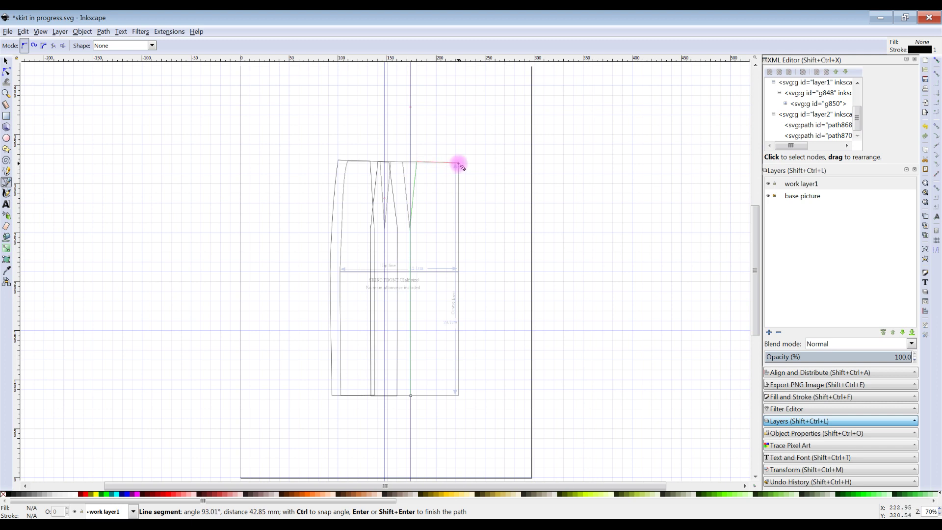
click(458, 164)
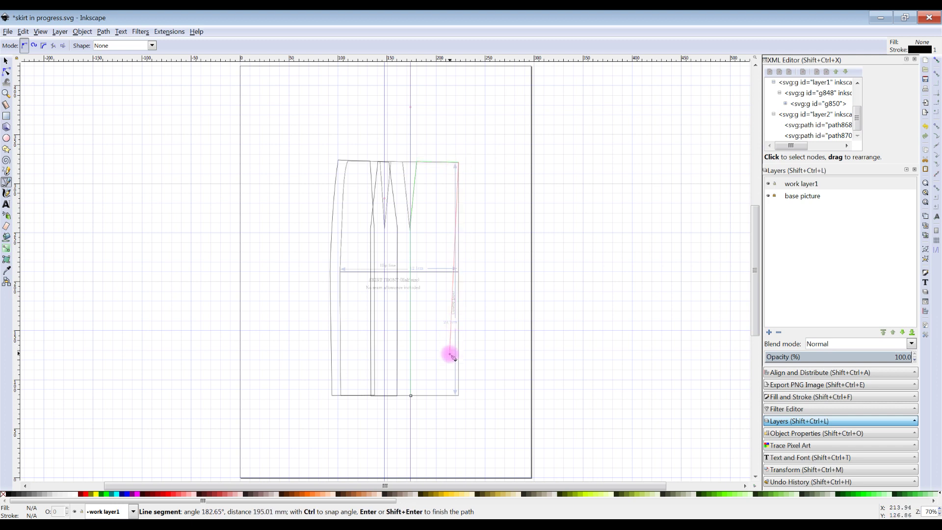
click(459, 395)
click(410, 396)
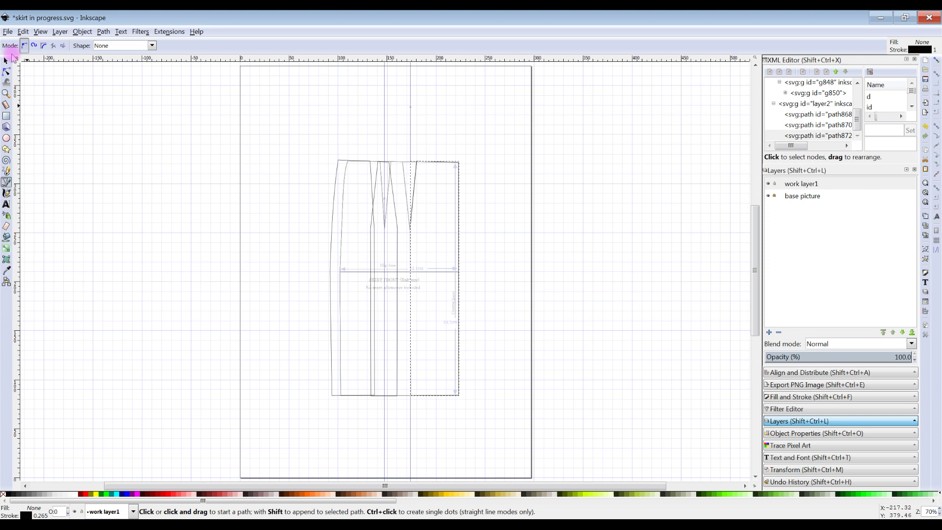
click(7, 61)
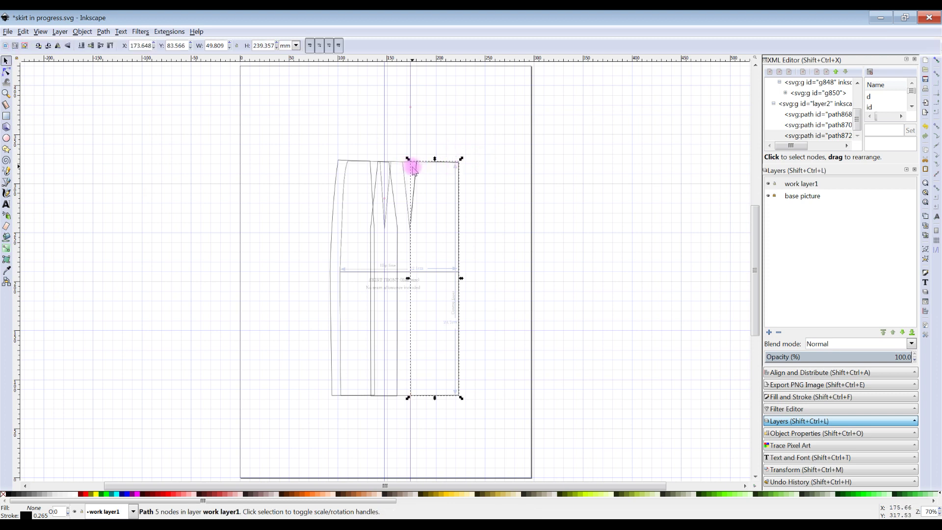
drag(419, 164, 442, 168)
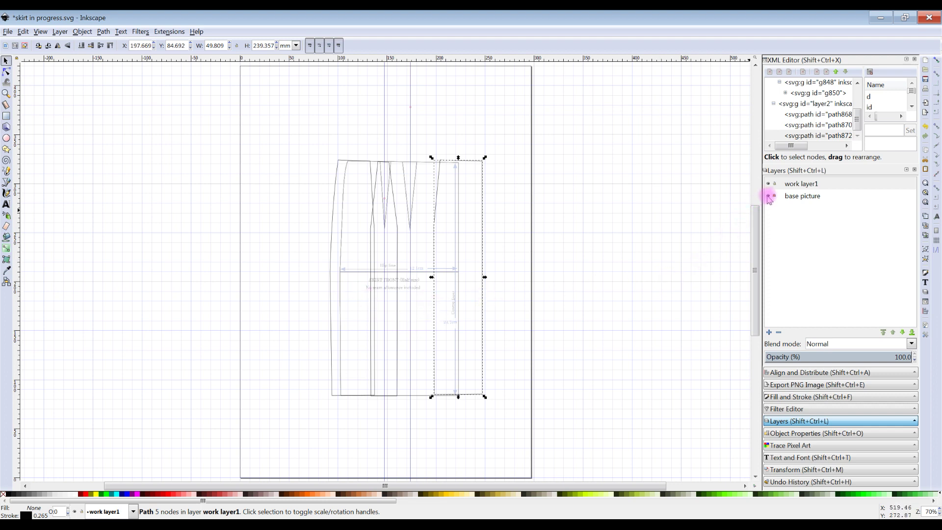
Hide the base picture layer and move the middle panel right to X 154.881, Y 82.441 mm.
click(768, 196)
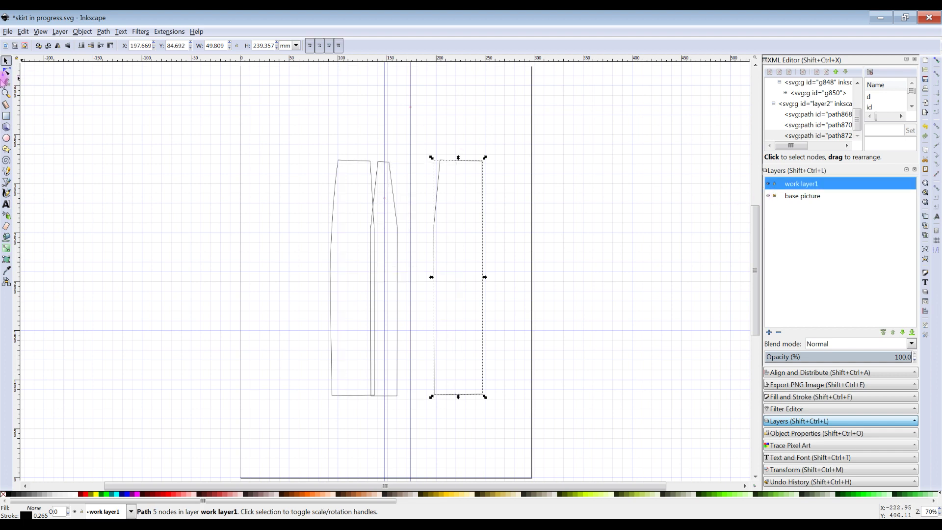
drag(385, 163, 410, 165)
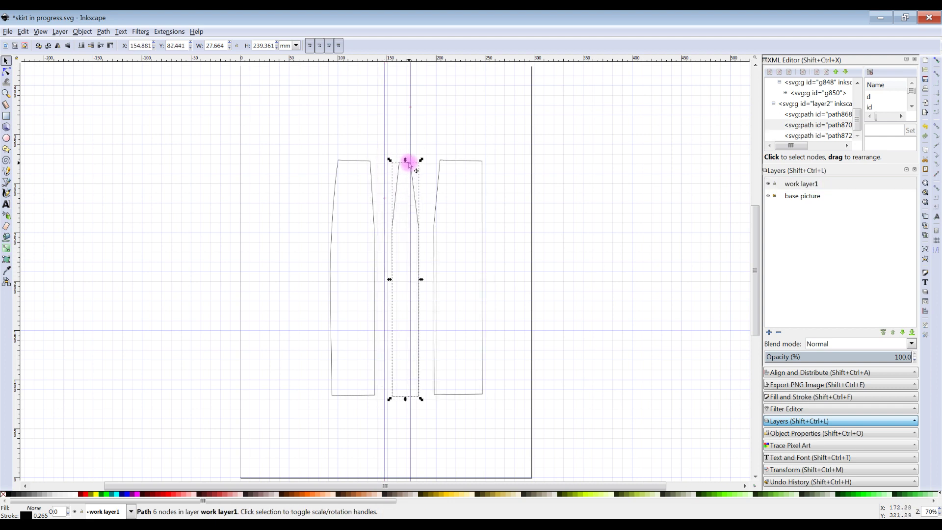
Butt the left panel against the middle panel and rotate it -4.91° about a raised pivot.
click(344, 163)
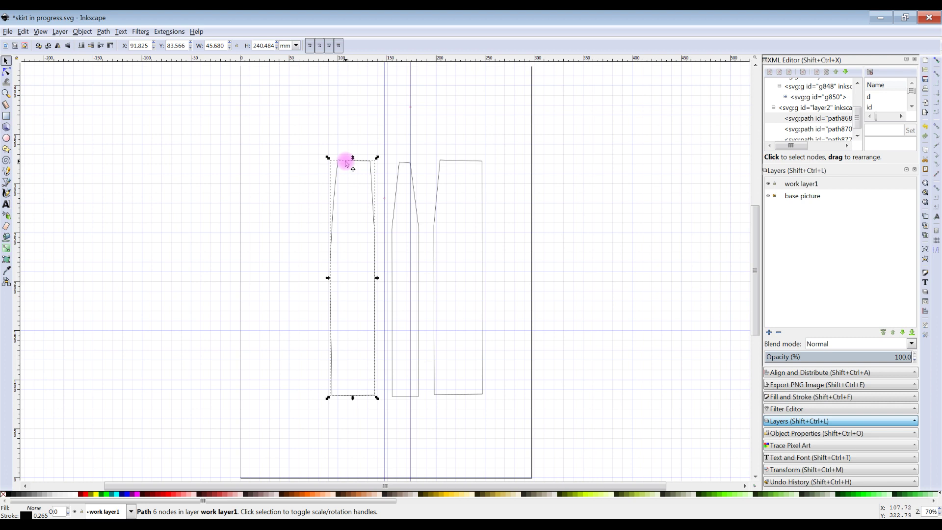
drag(345, 163, 376, 164)
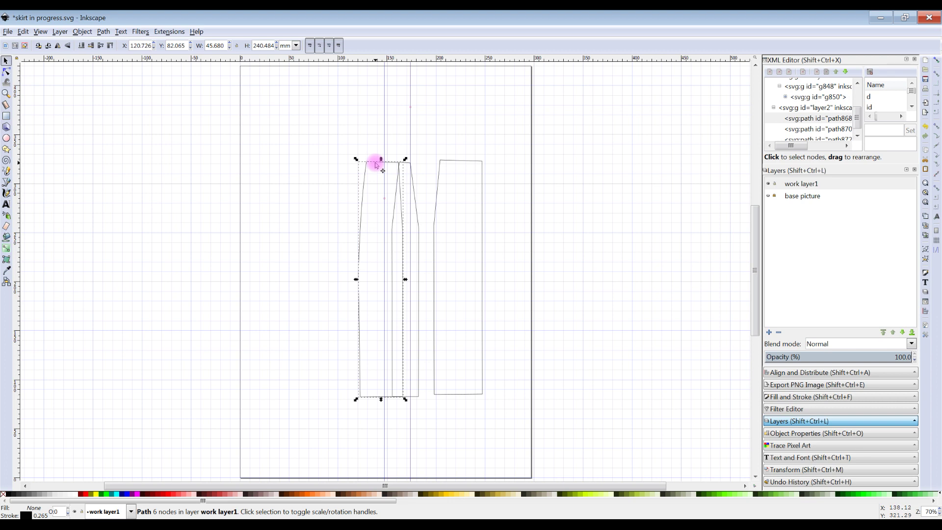
drag(375, 165, 365, 167)
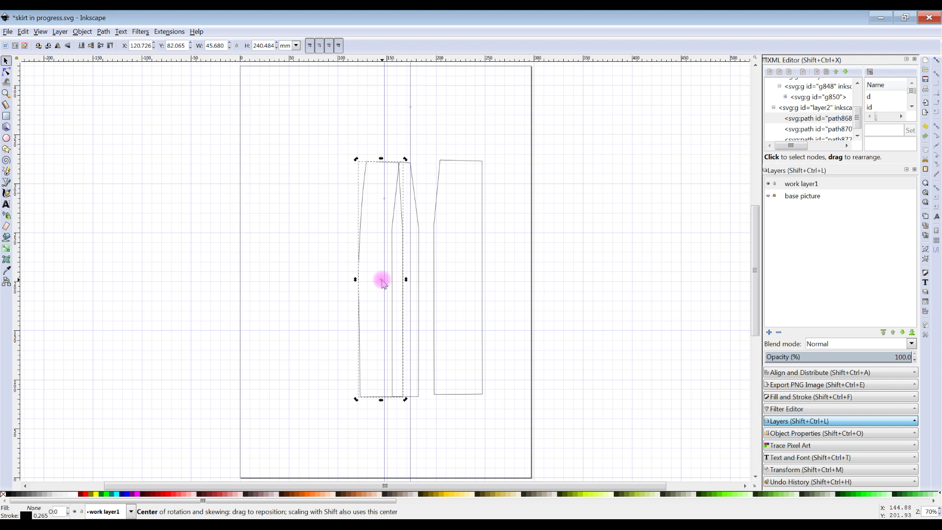
drag(382, 280, 398, 167)
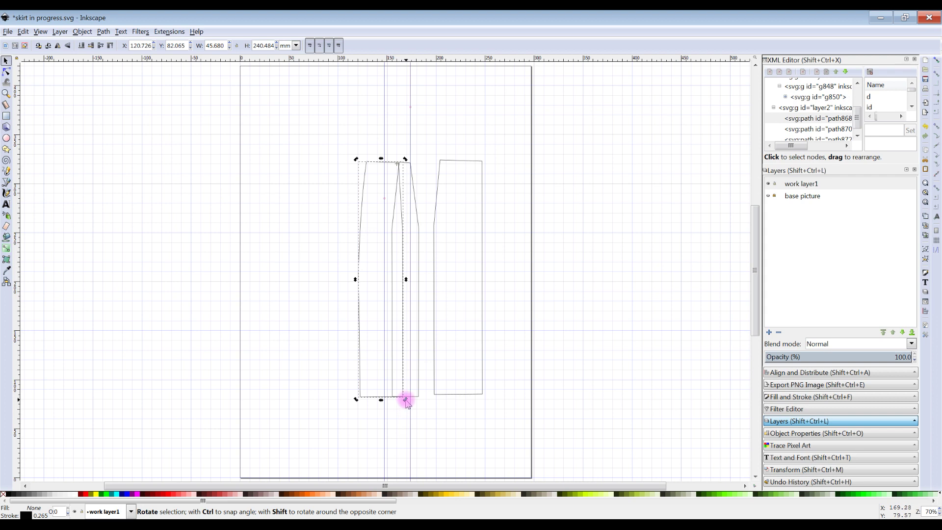
drag(406, 401, 365, 402)
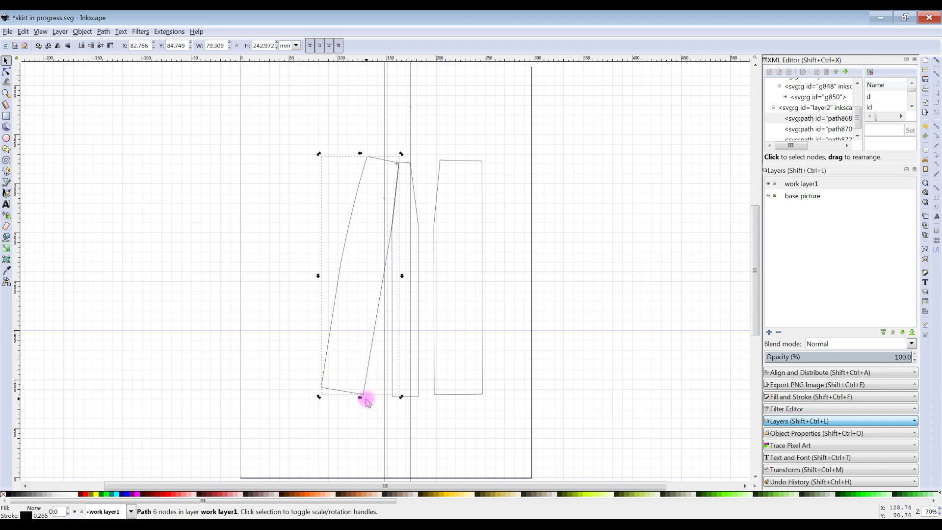
click(362, 176)
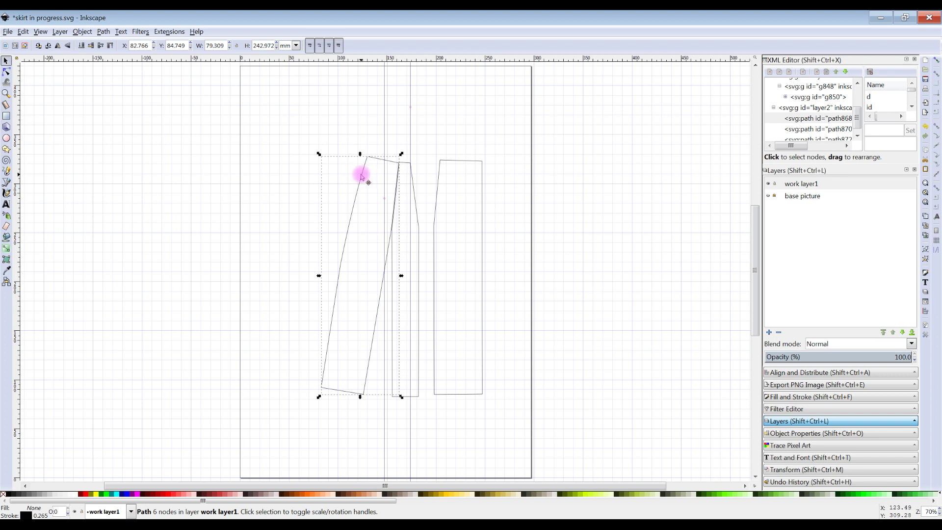
drag(362, 174, 360, 174)
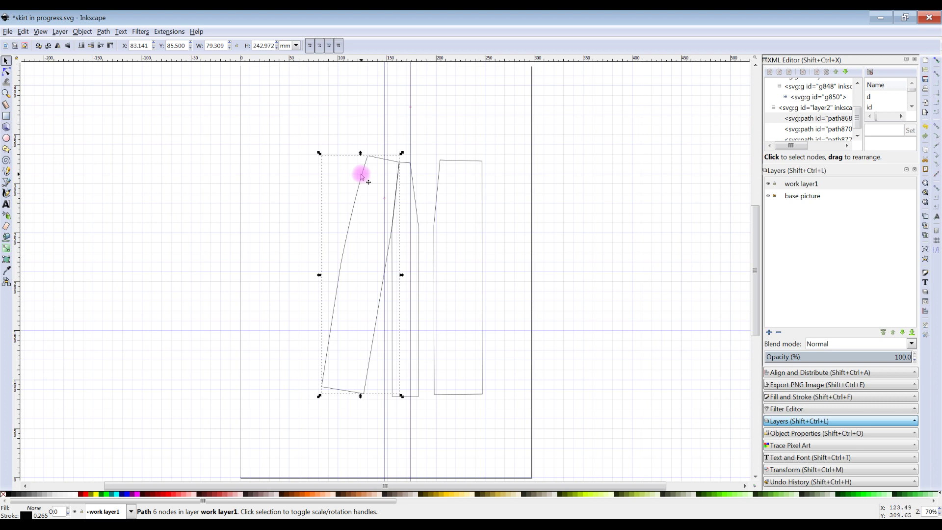
Push the right panel against the middle one and swing its hem outward around its top corner.
click(437, 200)
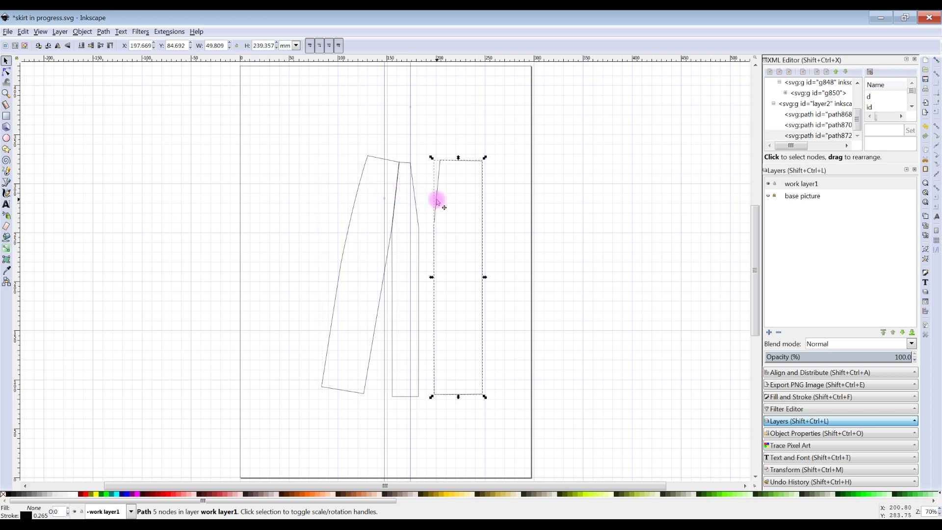
drag(436, 200, 406, 203)
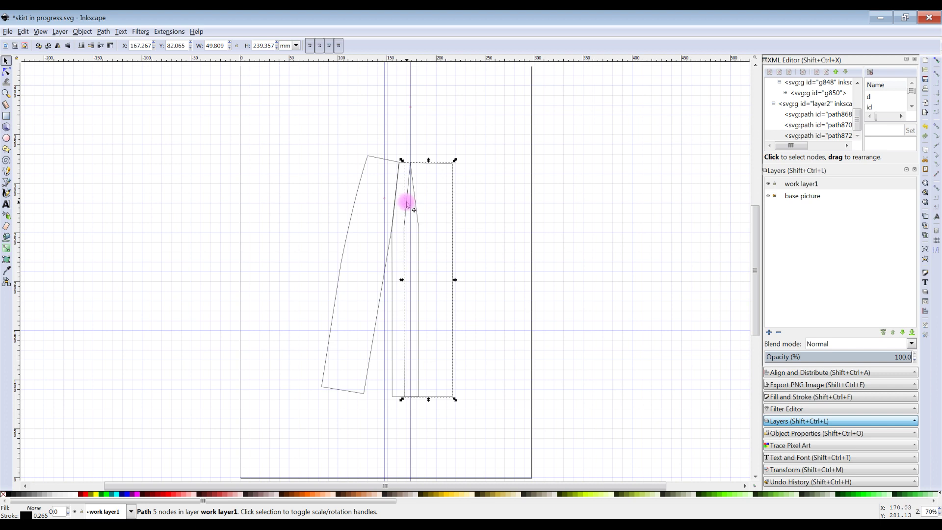
click(406, 204)
drag(428, 279, 413, 168)
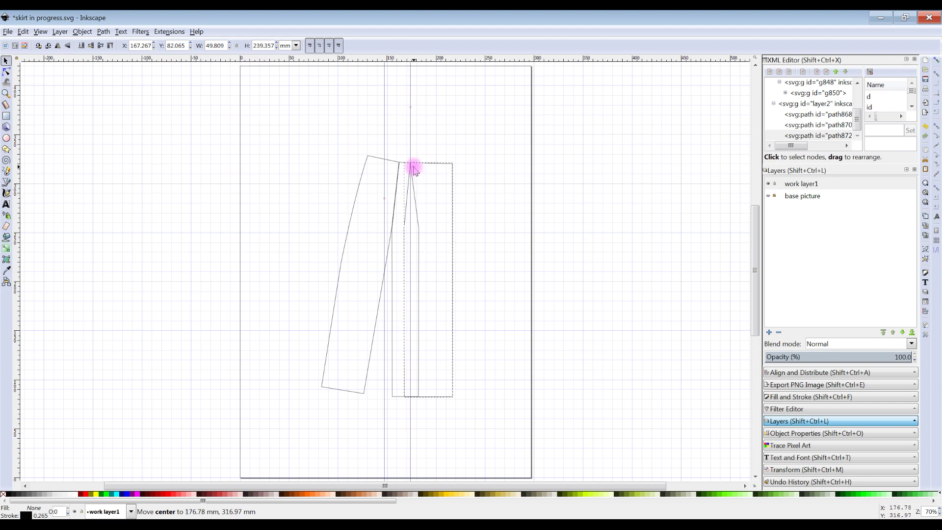
drag(414, 168, 414, 168)
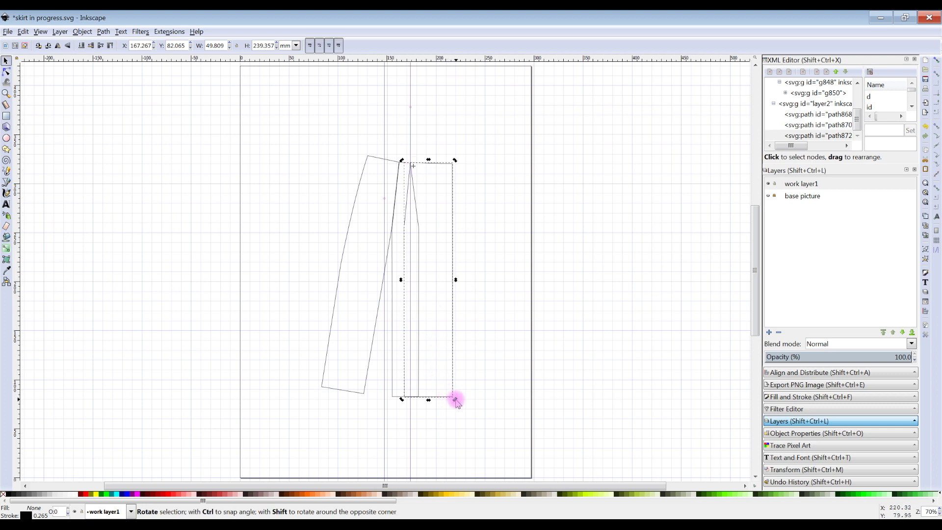
drag(455, 400, 510, 382)
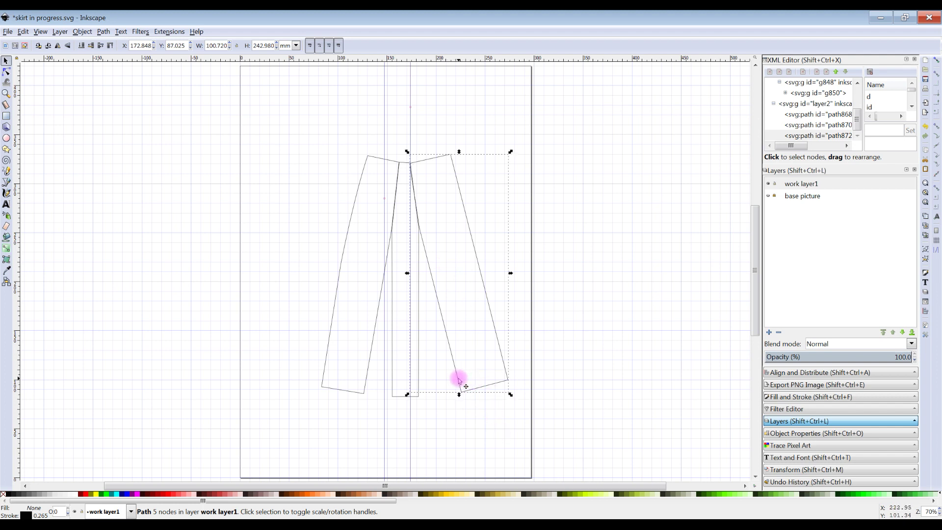
drag(458, 379, 460, 376)
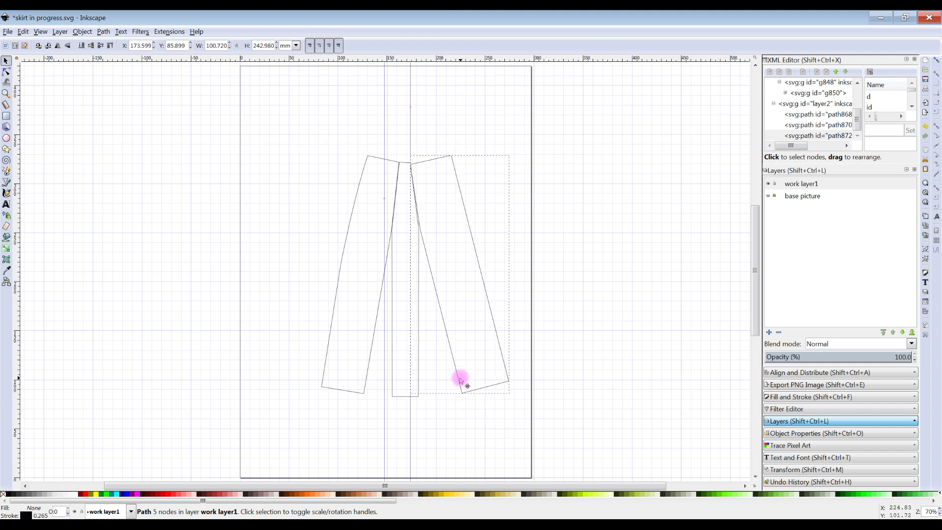
drag(461, 379, 461, 379)
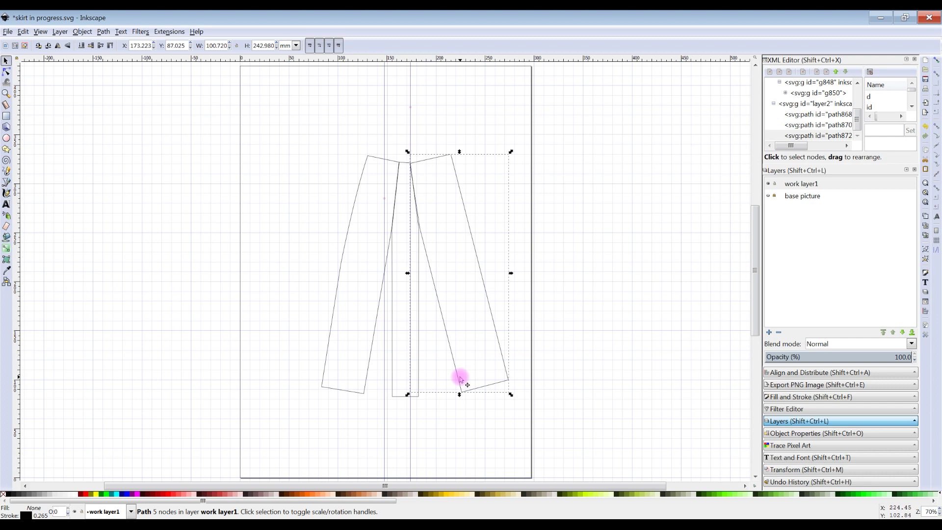
click(320, 115)
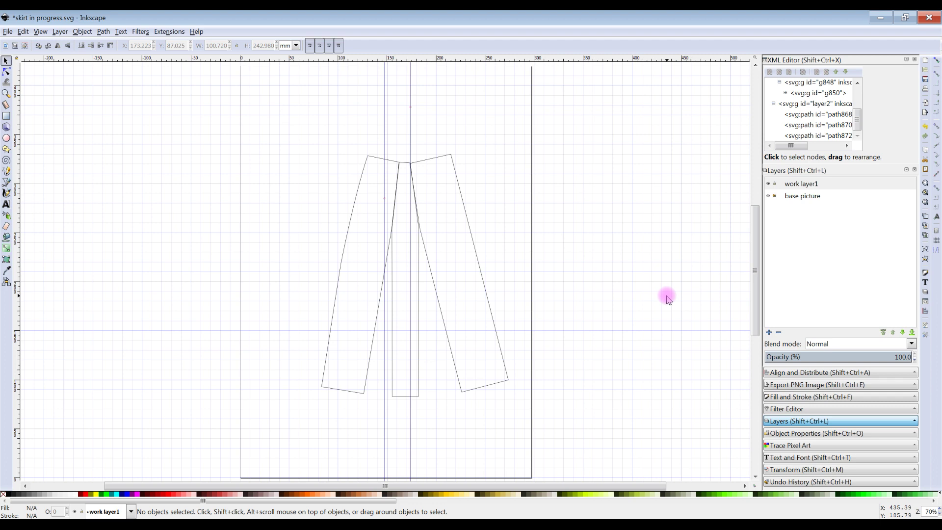
Lock work layer1 and add 'work layer2' above it as the current drawing layer.
click(791, 186)
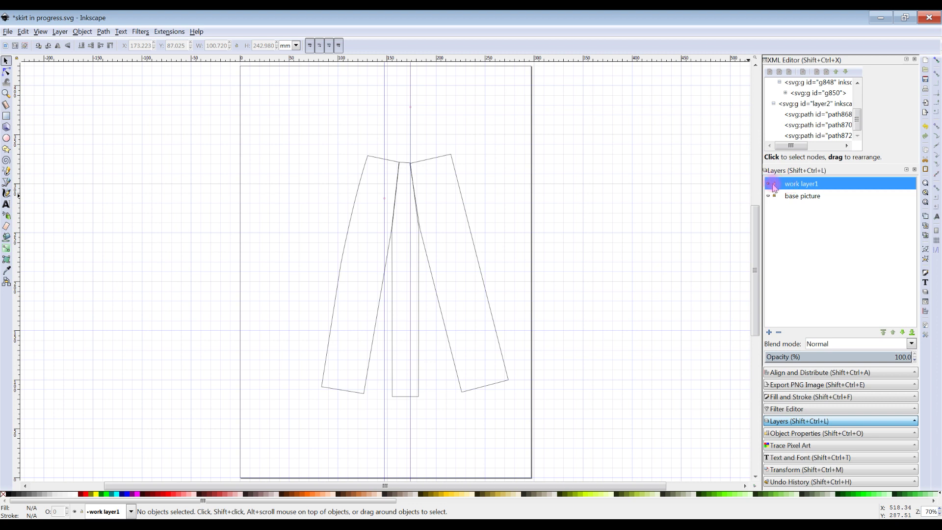
click(775, 184)
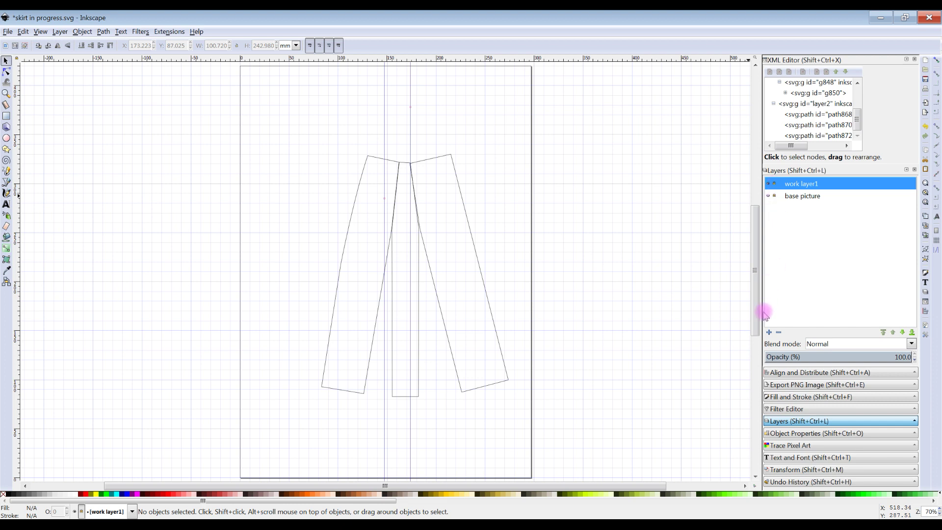
click(769, 332)
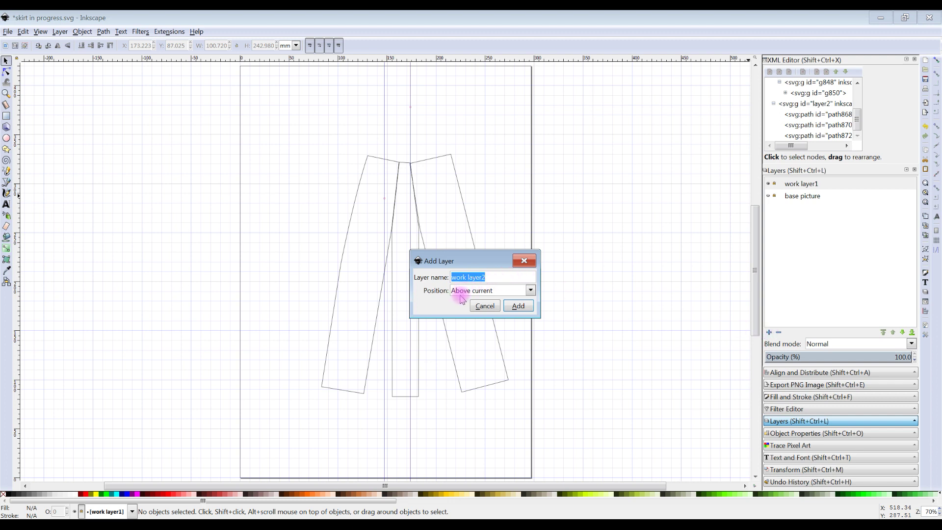
click(519, 306)
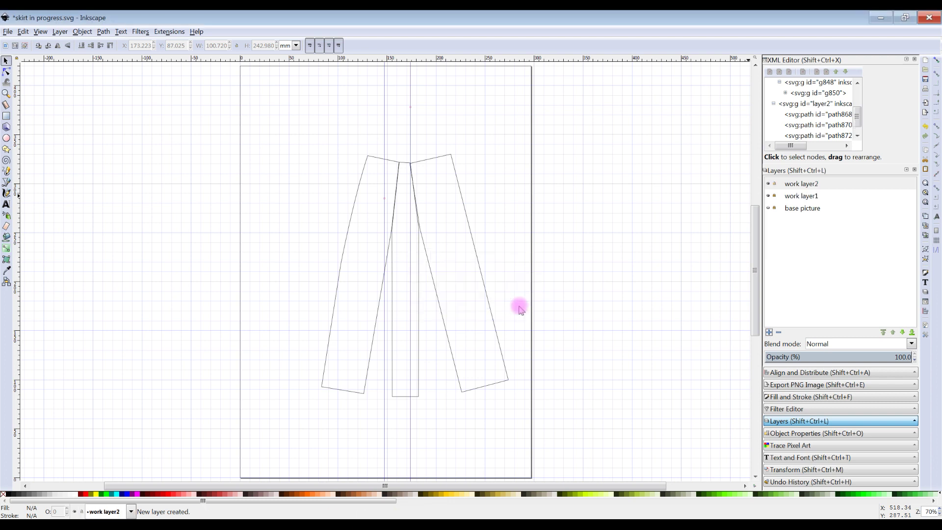
click(840, 186)
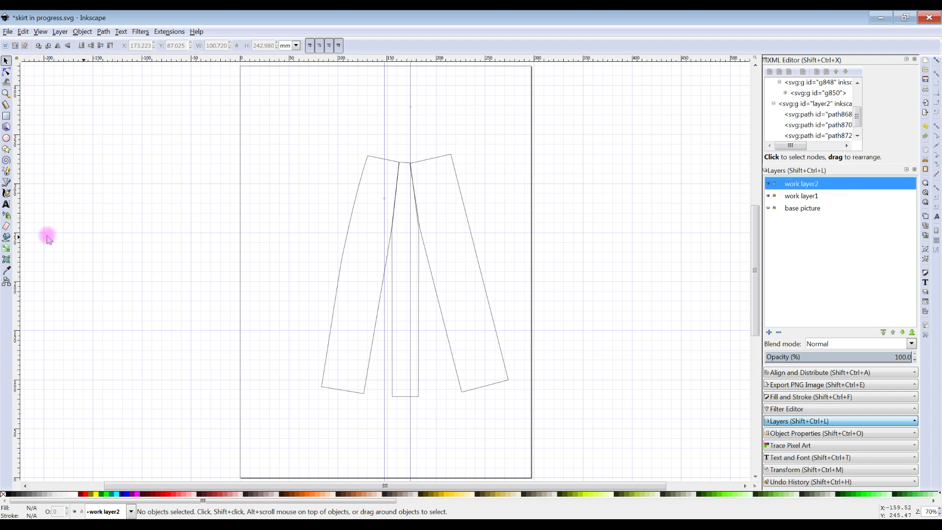
click(7, 182)
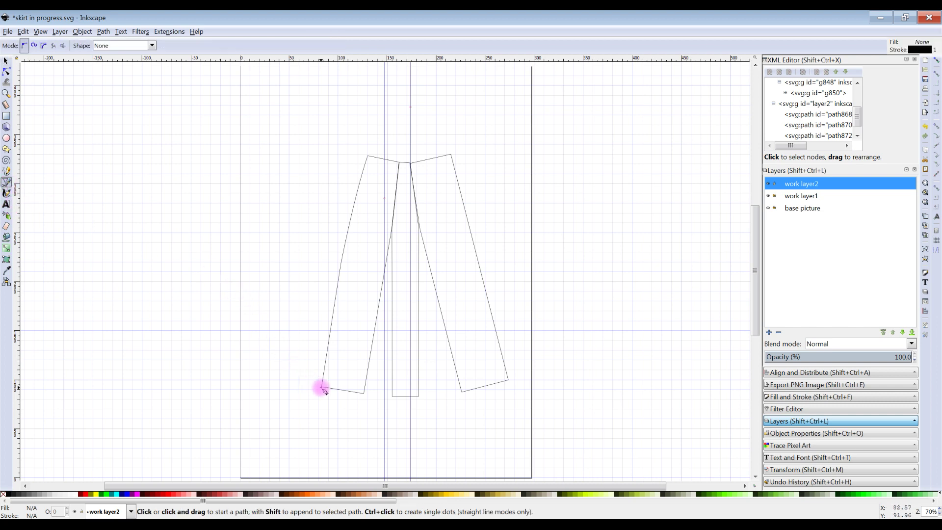
Trace one closed outline around the flared panels' outer corners with a curved hem and waistline.
click(367, 156)
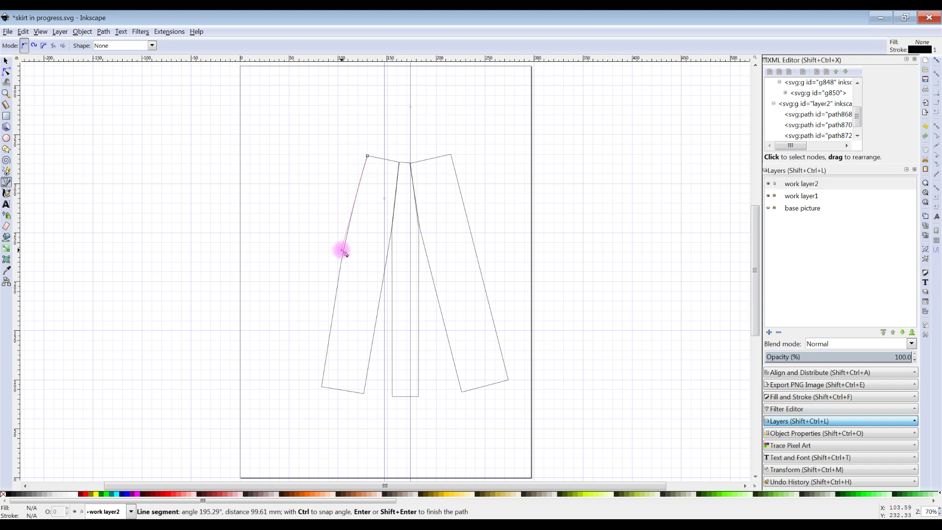
drag(345, 252, 332, 304)
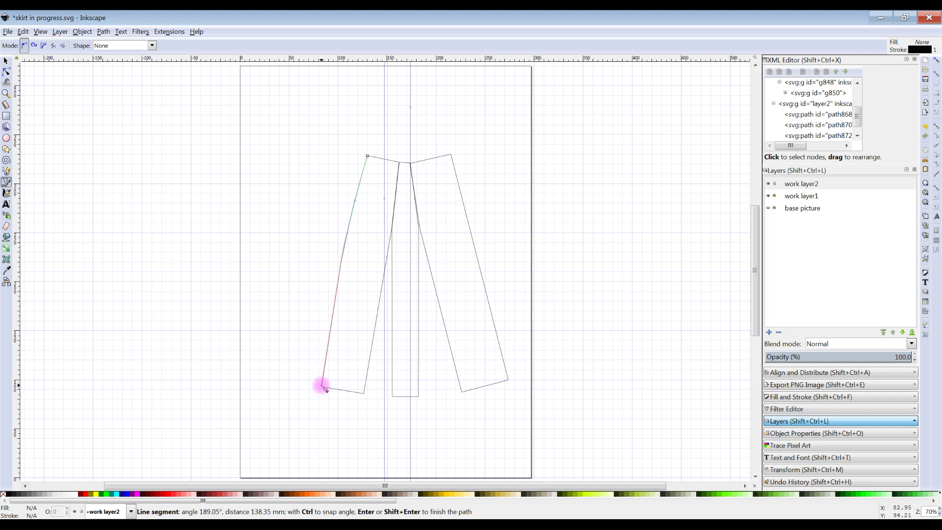
click(322, 386)
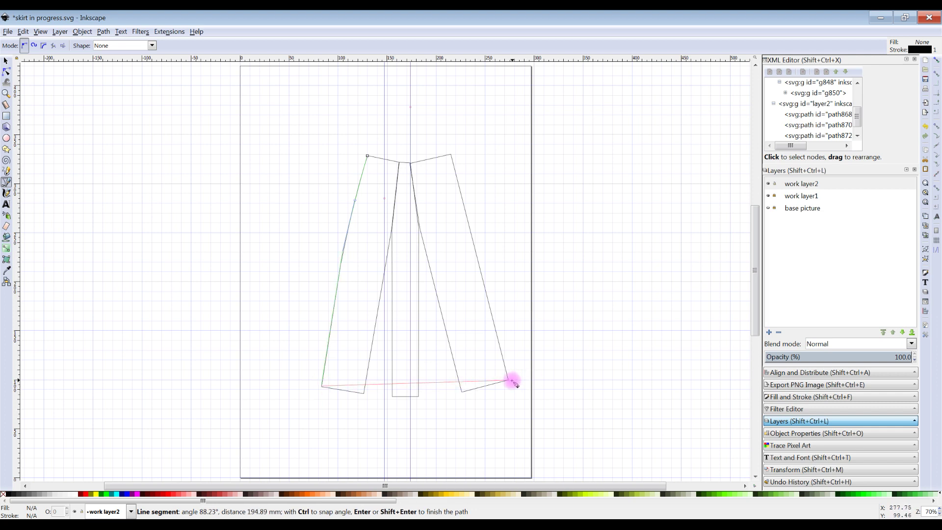
drag(508, 380, 607, 344)
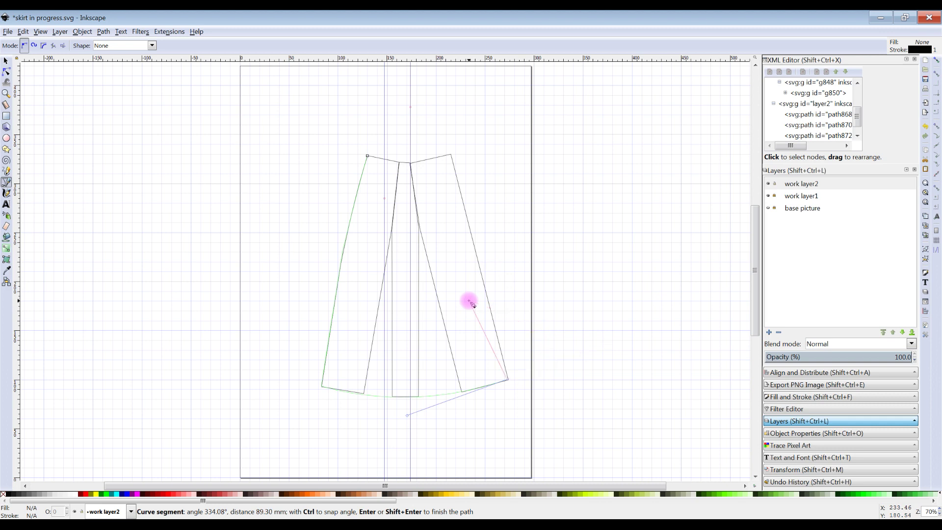
click(451, 155)
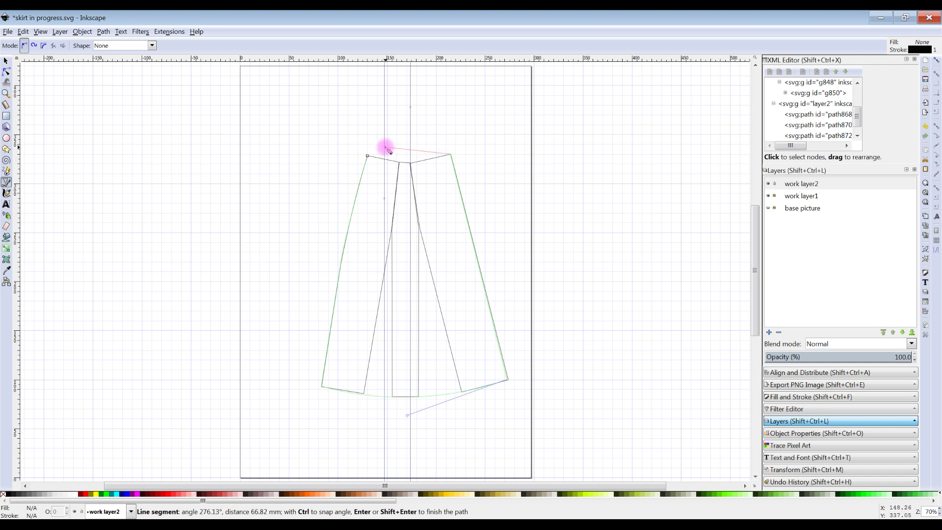
drag(368, 156, 327, 143)
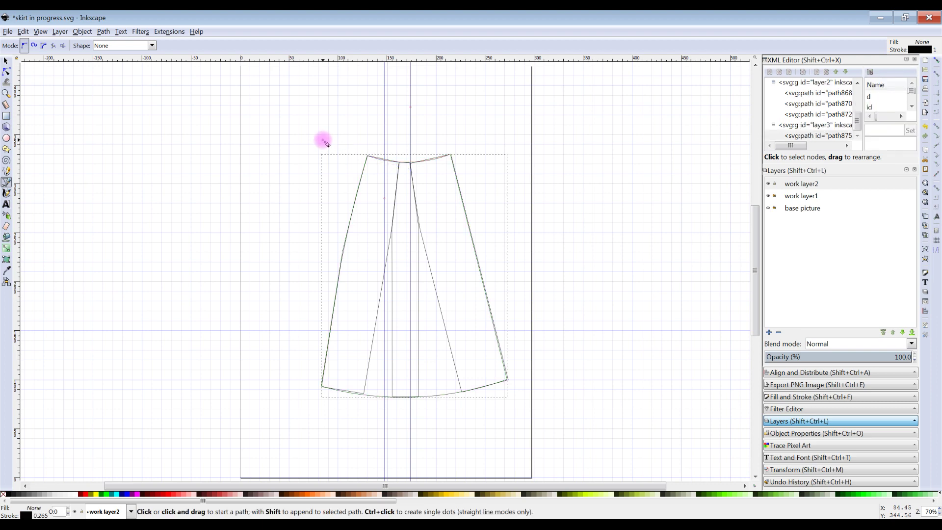
click(768, 195)
Hide work layer1 and move the skirt outline up-left to X 55.402, Y 88.535 mm.
click(768, 196)
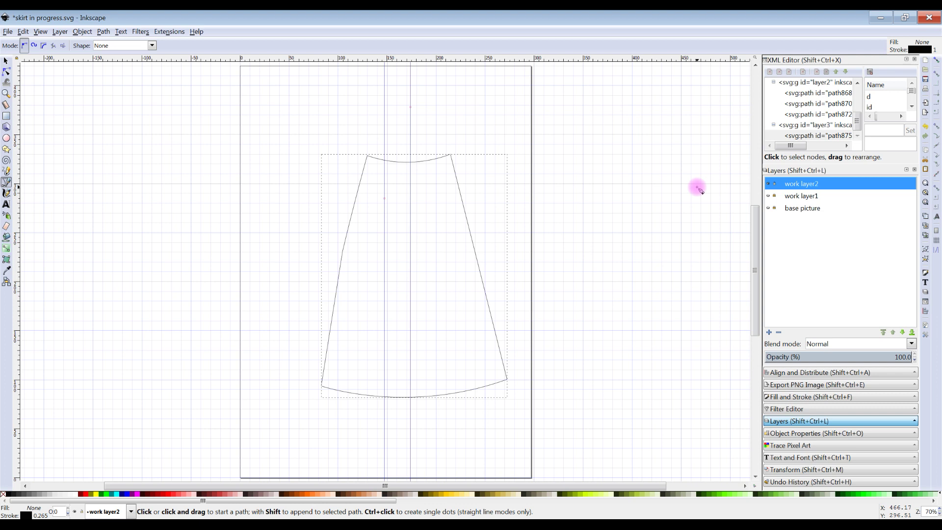
click(6, 60)
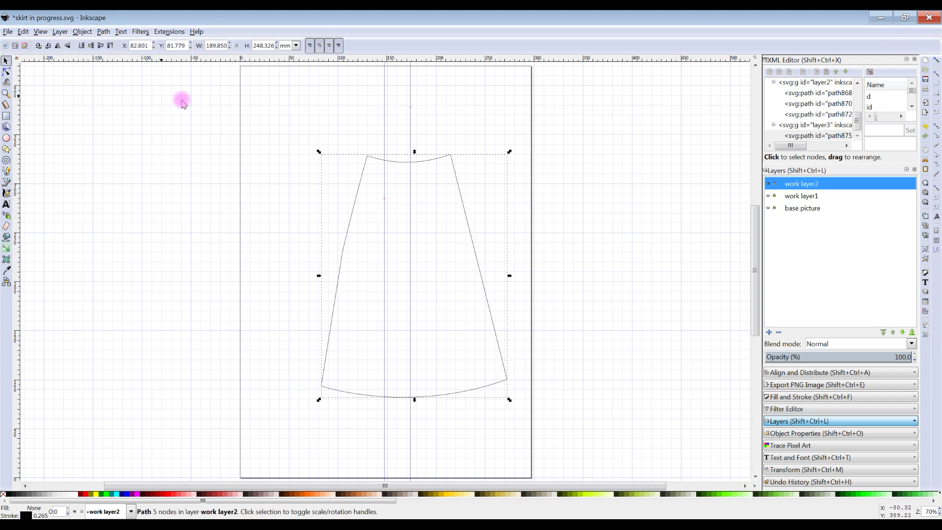
click(365, 163)
drag(366, 163, 334, 158)
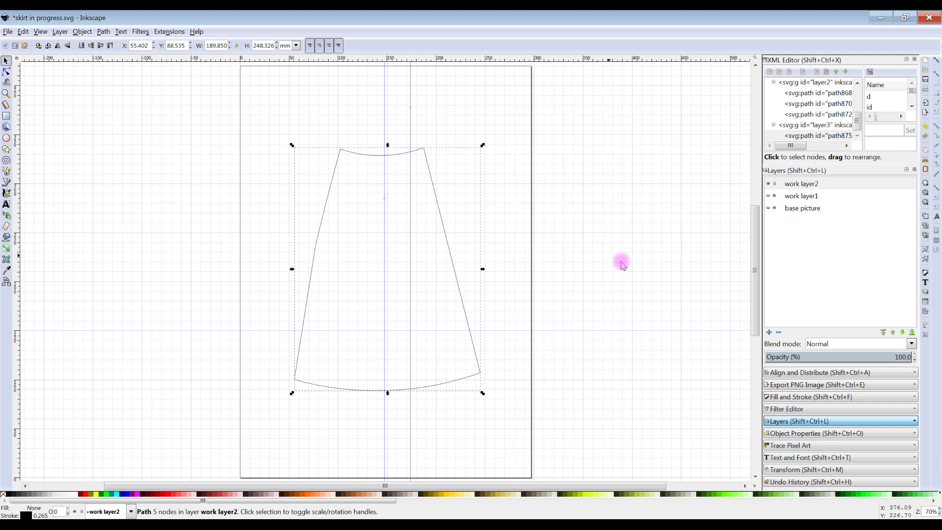
Raise the skirt outline's stroke width from 0.265 mm to 0.565 mm, keeping its black flat stroke.
click(791, 400)
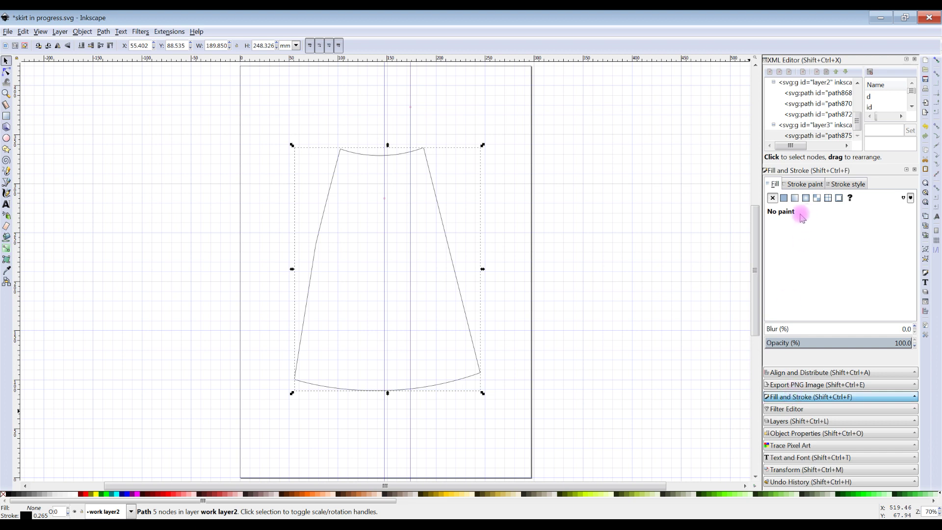
click(842, 184)
scroll(854, 198, up, 2)
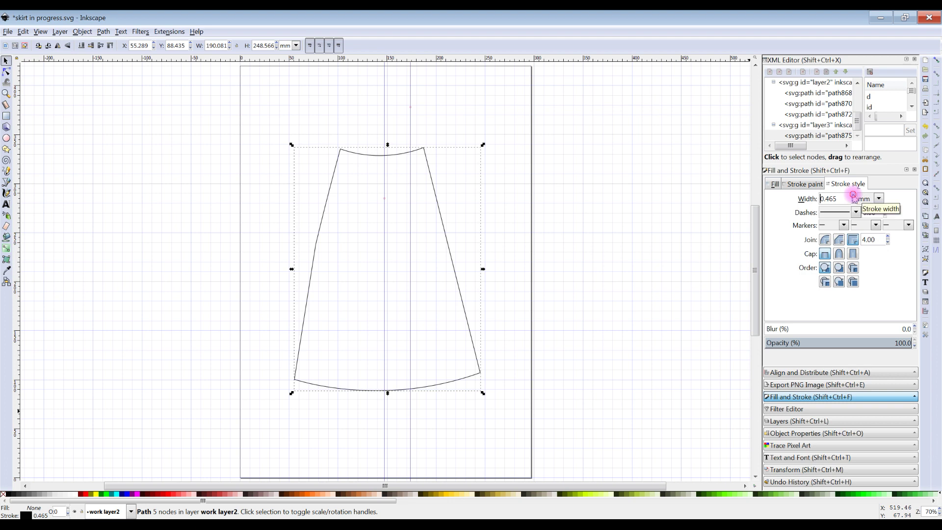
scroll(854, 197, up, 1)
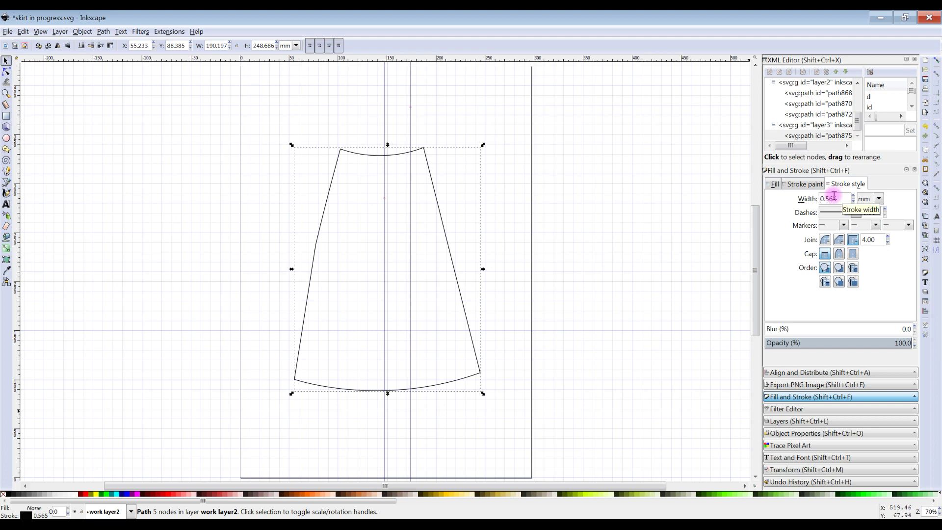
click(798, 185)
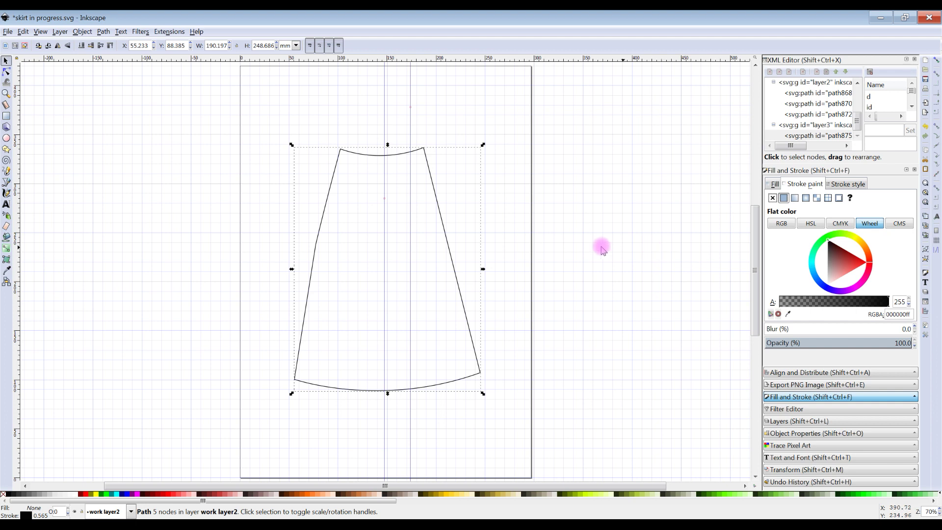
click(9, 31)
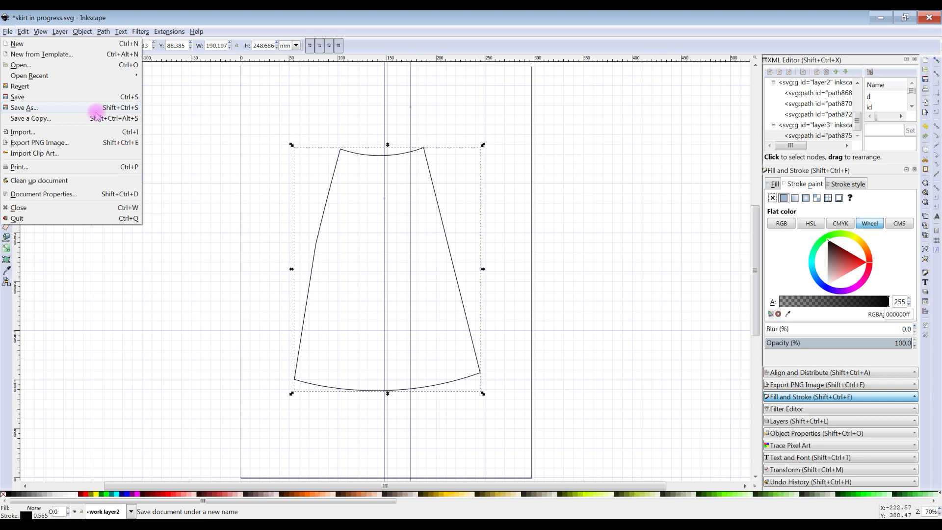
Save as Inkscape SVG over 'skirt in progress.svg', replacing the existing file.
click(39, 109)
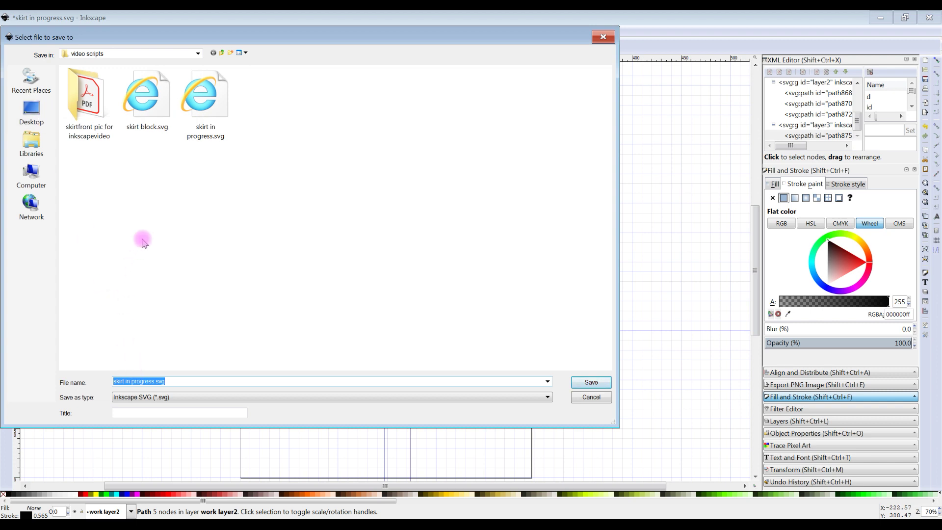
click(593, 384)
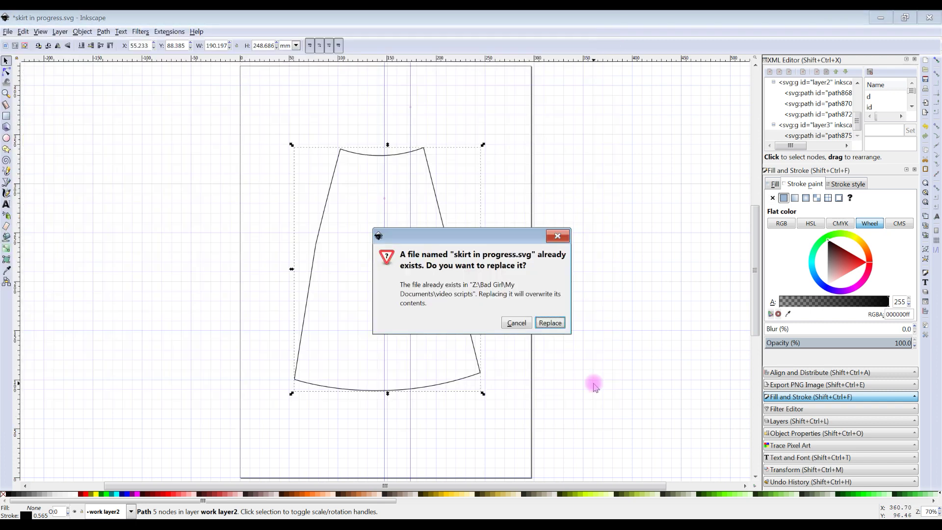
click(550, 325)
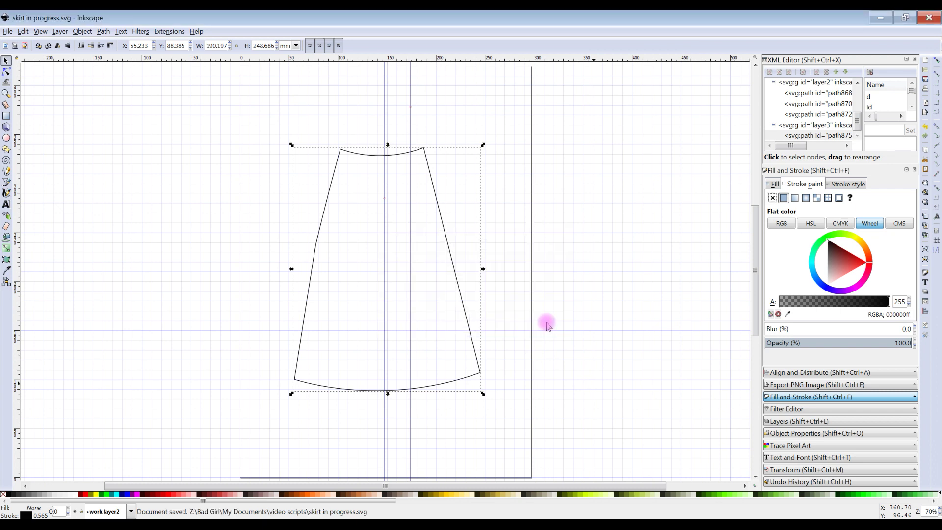